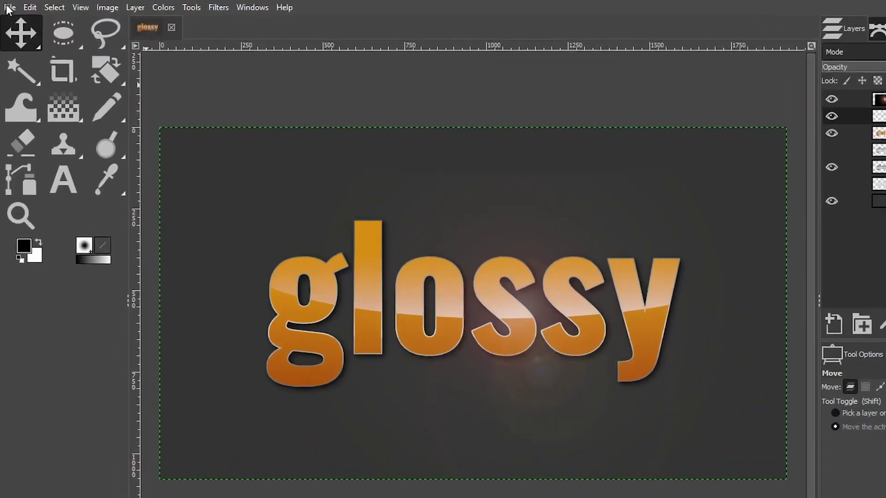
Step: Start a new 1920 × 1080 image set to fill with the foreground colour
{"action": "left_click", "coordinate": [8, 6]}
{"action": "left_click", "coordinate": [25, 29]}
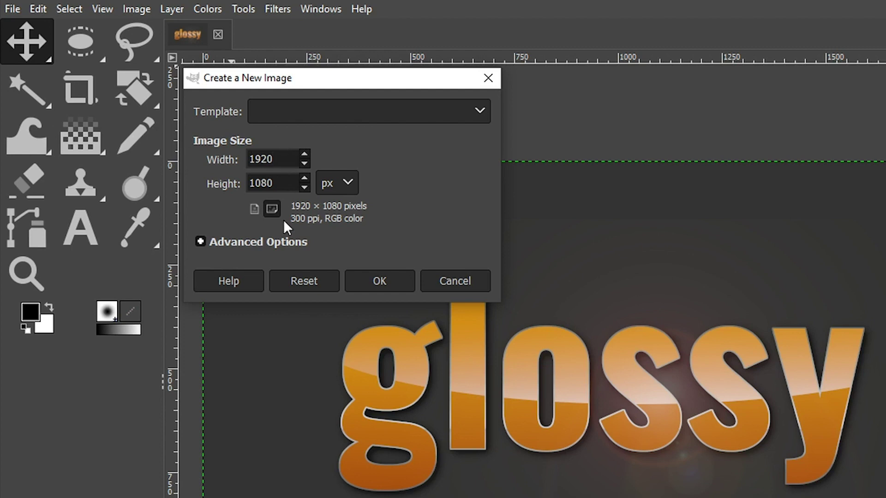
{"action": "left_click", "coordinate": [287, 184]}
{"action": "left_click", "coordinate": [256, 241]}
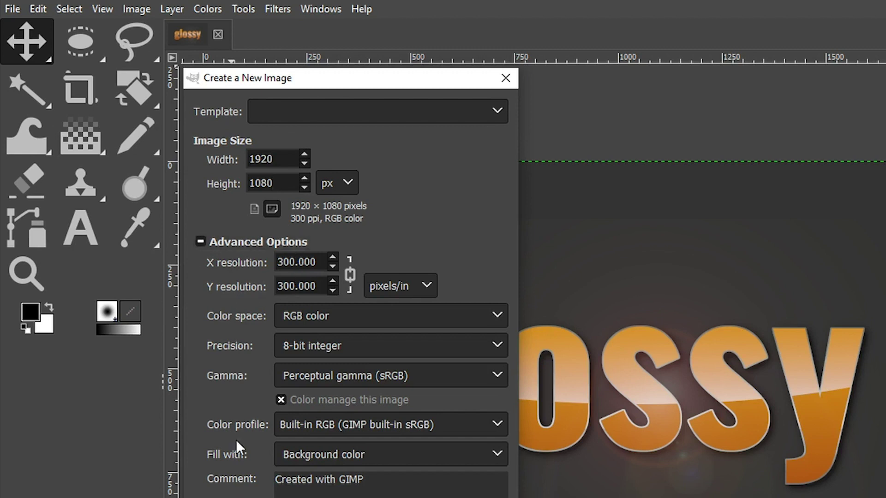
{"action": "left_click", "coordinate": [311, 454]}
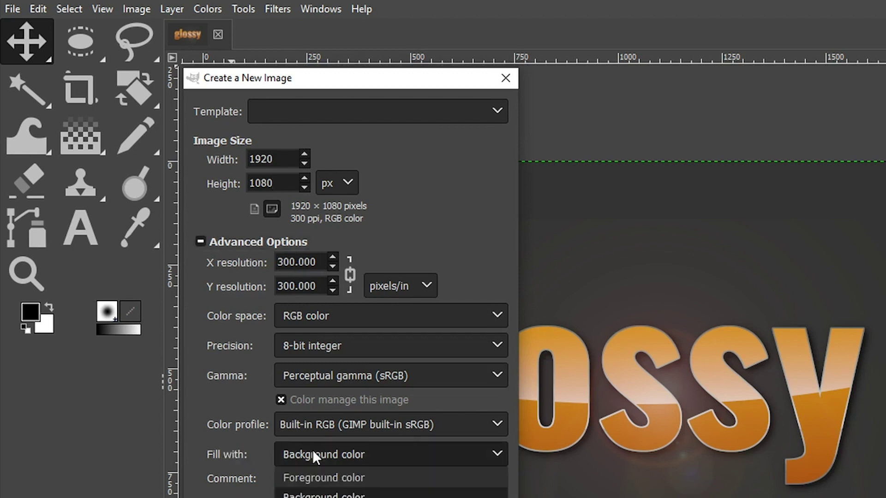
{"action": "left_click", "coordinate": [319, 478]}
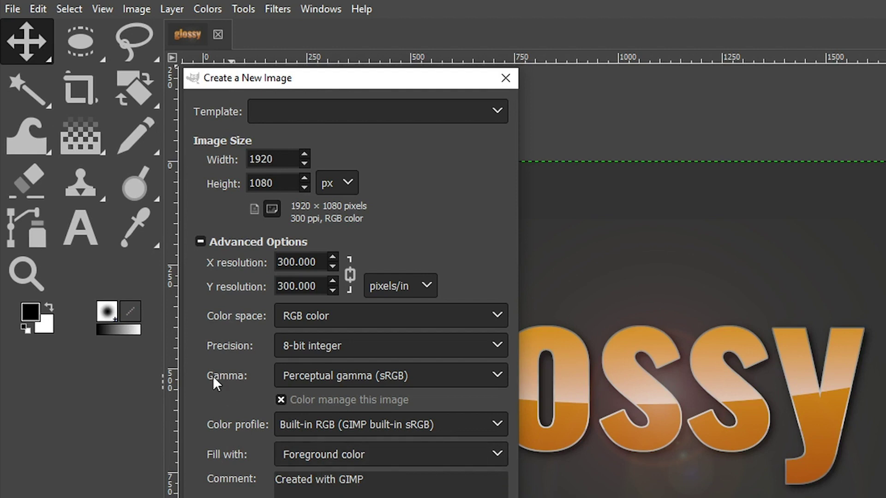
Step: Set the foreground colour to dark grey 333333
{"action": "left_click", "coordinate": [38, 316]}
{"action": "double_click", "coordinate": [424, 317]}
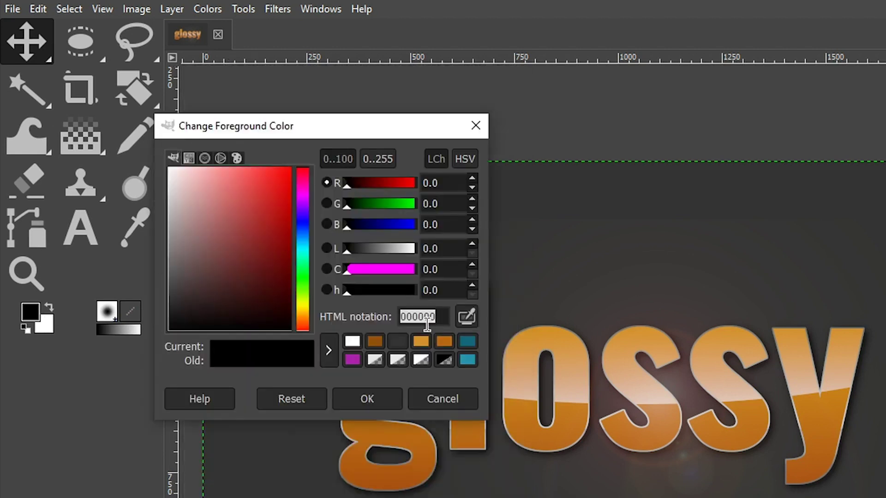
{"action": "type", "text": "333333"}
{"action": "key", "text": "Return"}
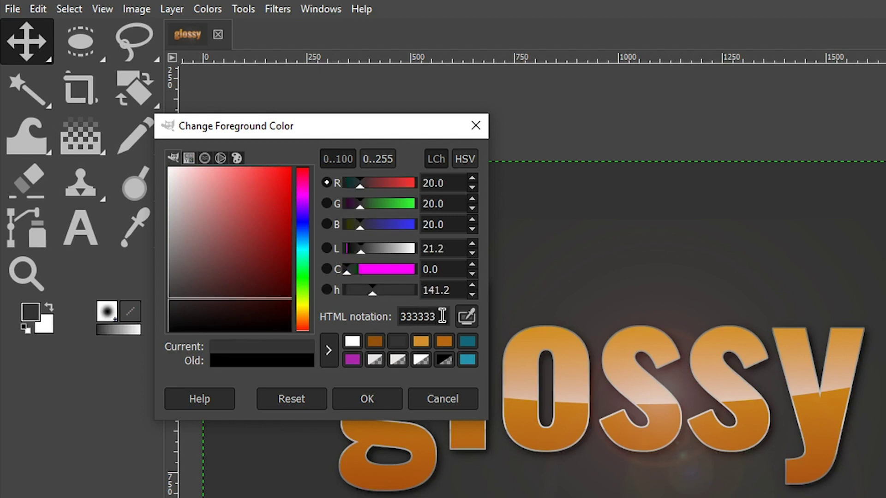
{"action": "left_click", "coordinate": [367, 398]}
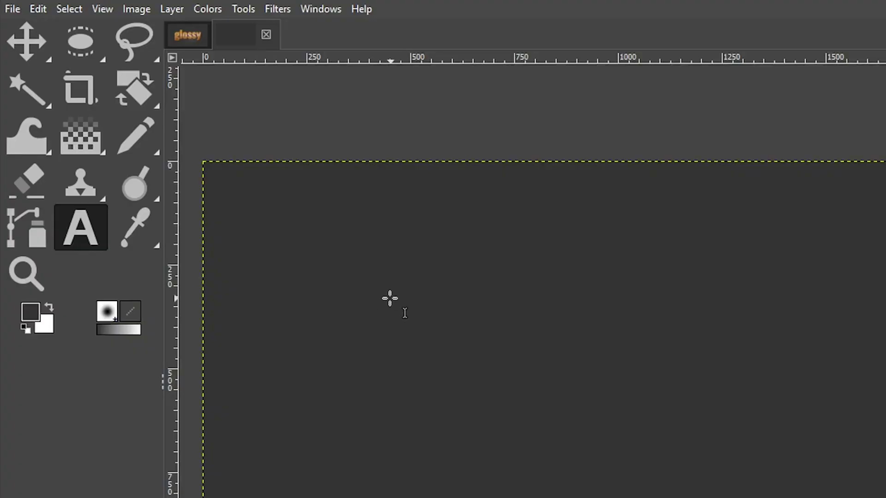
Step: Add the word 'glossy' in orange b76712 Oswald Bold 500 px, moved up and left
{"action": "left_click", "coordinate": [390, 298]}
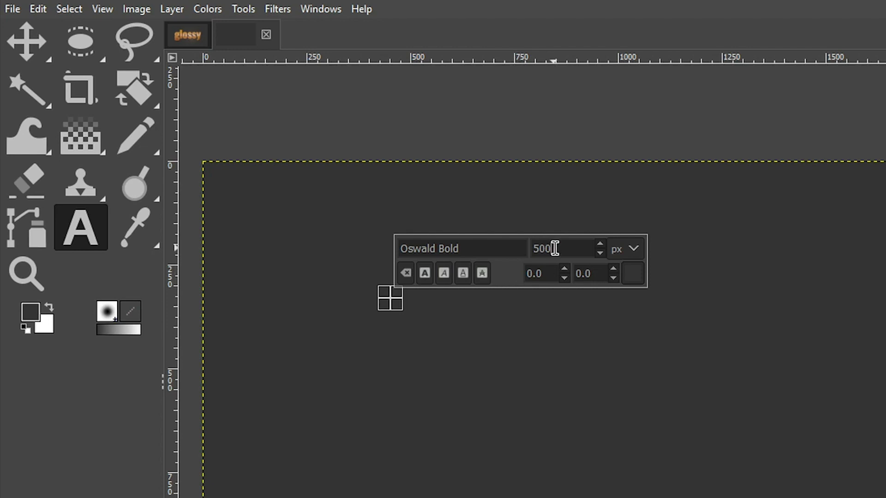
{"action": "left_click", "coordinate": [632, 274]}
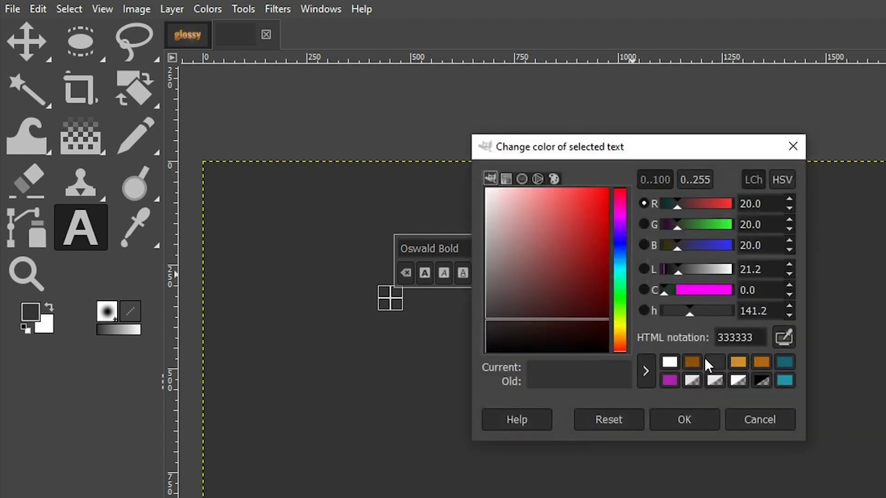
{"action": "left_click", "coordinate": [764, 363]}
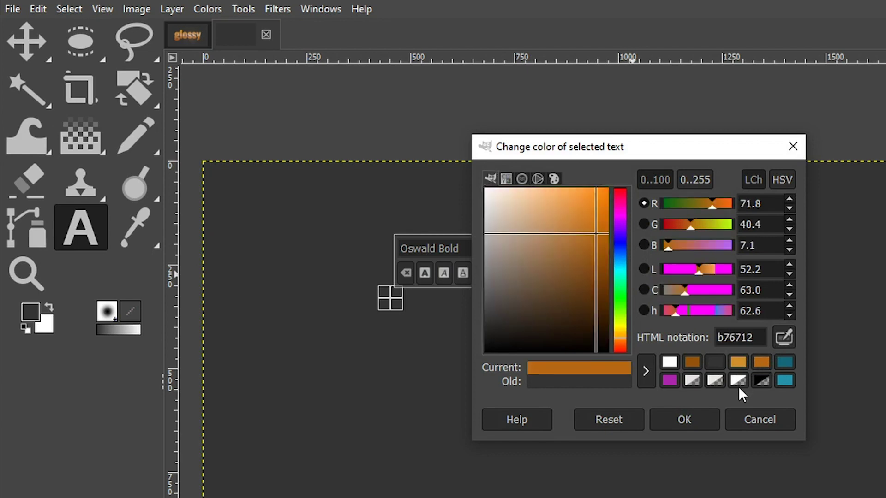
{"action": "left_click", "coordinate": [684, 419]}
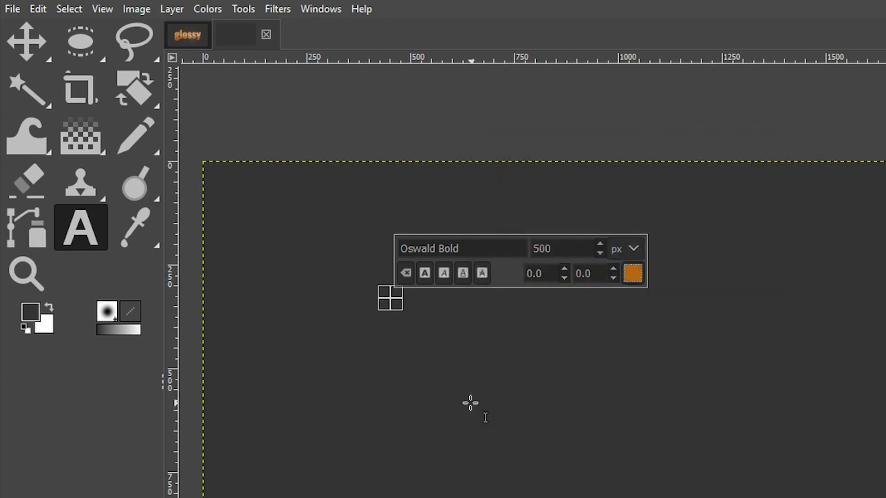
{"action": "type", "text": "glossy"}
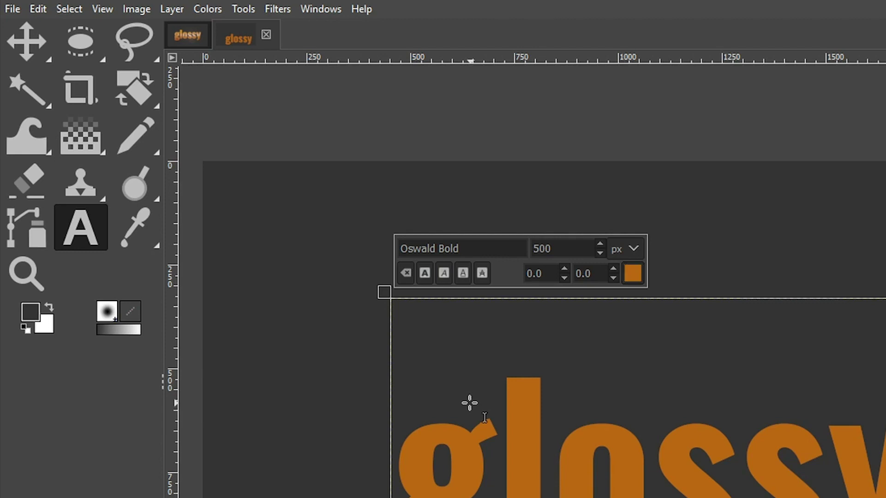
{"action": "key", "text": "Escape"}
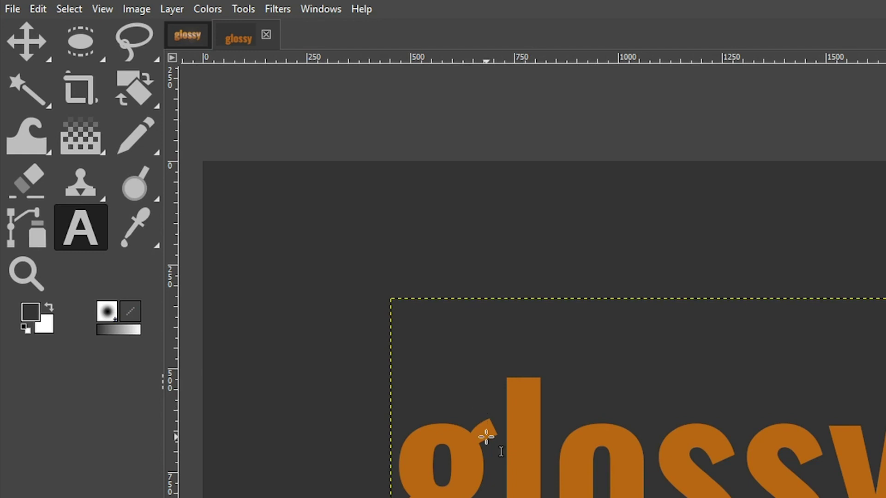
{"action": "key", "text": "m"}
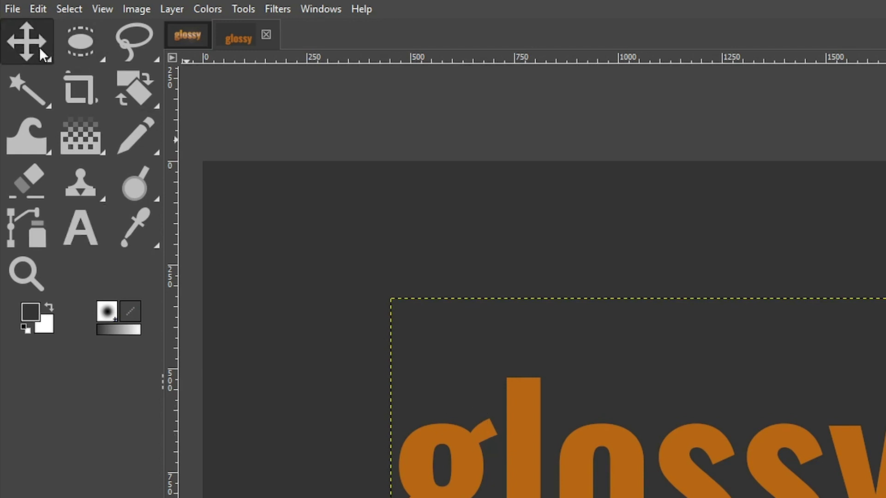
{"action": "left_click_drag", "start_coordinate": [621, 480], "coordinate": [586, 372]}
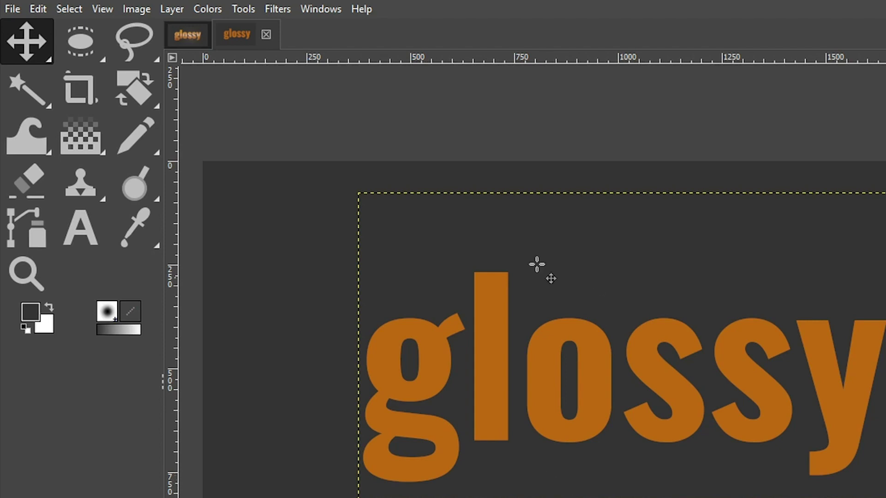
Step: Crop the glossy text layer to its content
{"action": "left_click", "coordinate": [173, 9]}
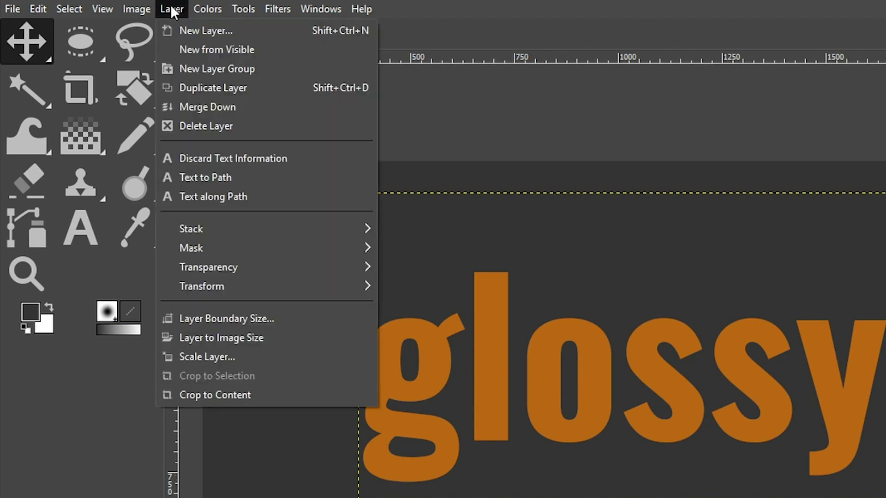
{"action": "left_click", "coordinate": [233, 393]}
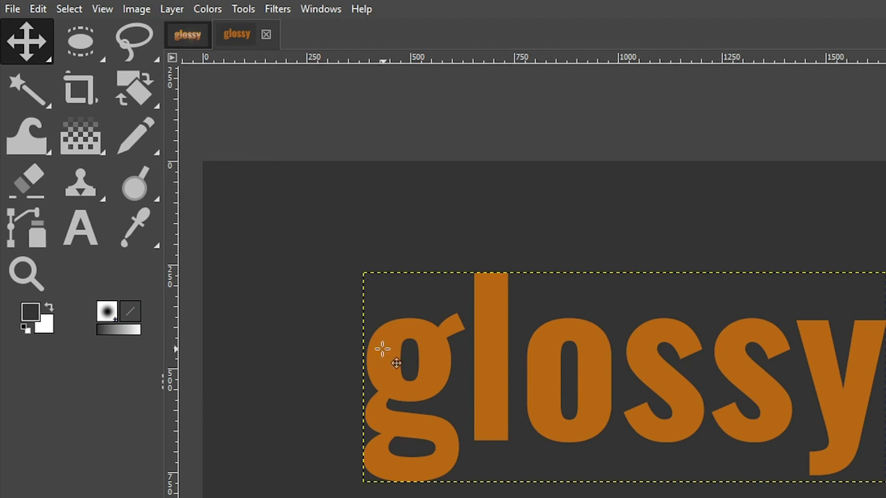
Step: Centre the glossy text layer horizontally and vertically, relative to the first item
{"action": "left_click", "coordinate": [38, 48]}
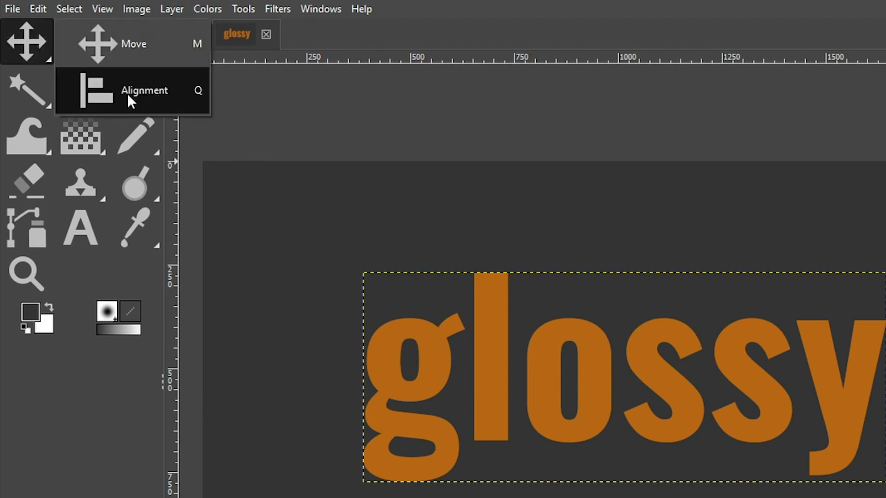
{"action": "left_click", "coordinate": [195, 91]}
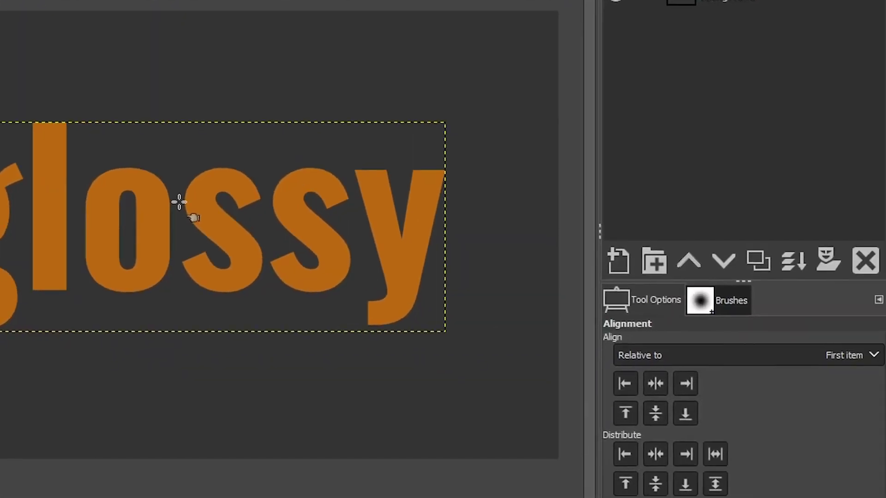
{"action": "left_click", "coordinate": [208, 263]}
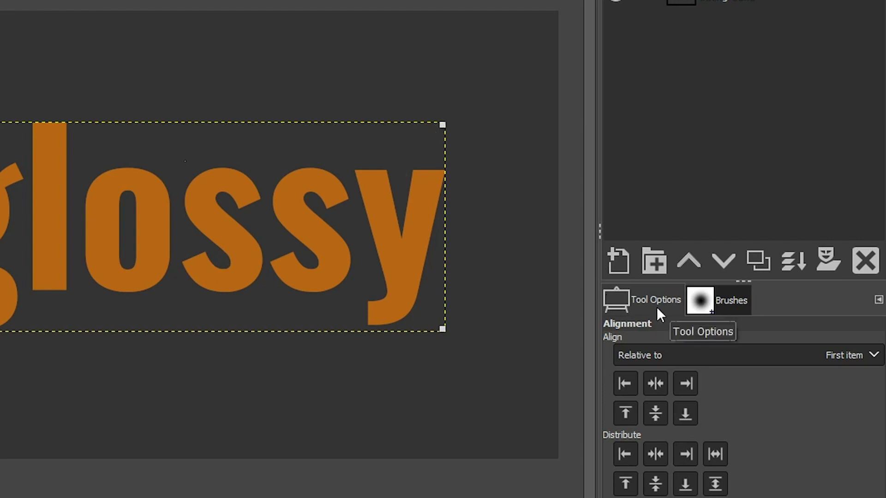
{"action": "left_click", "coordinate": [672, 355]}
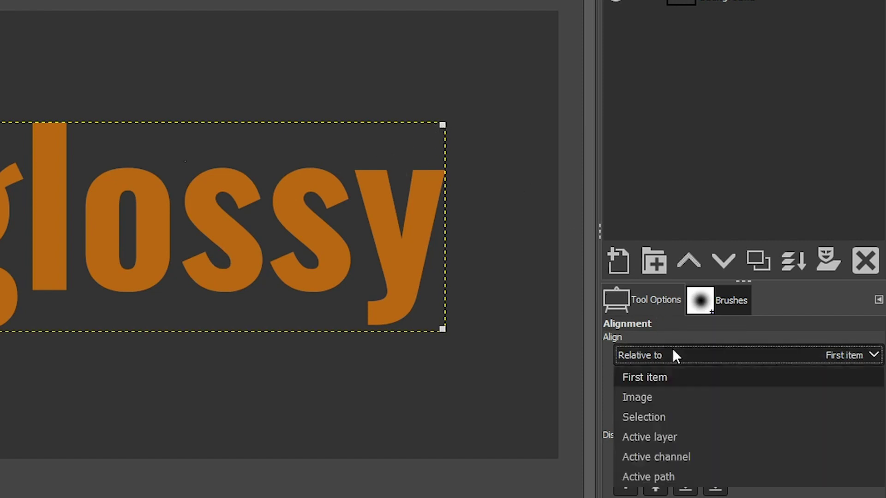
{"action": "left_click", "coordinate": [670, 375]}
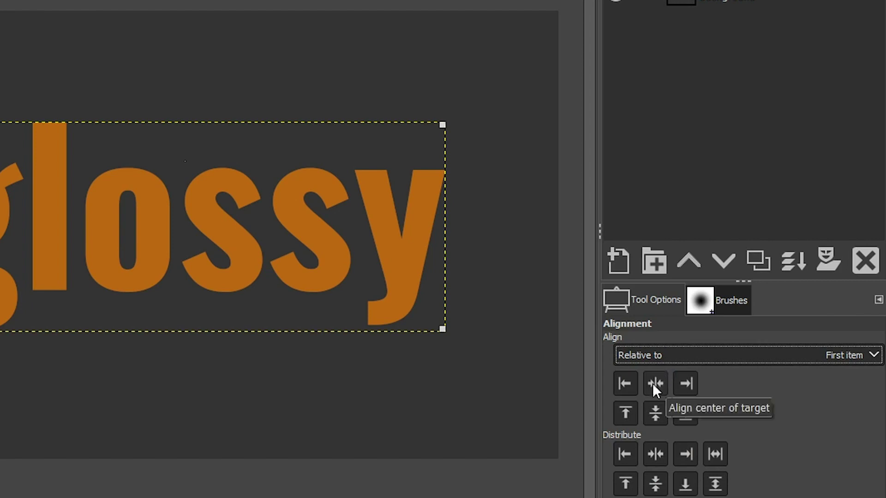
{"action": "left_click", "coordinate": [655, 383]}
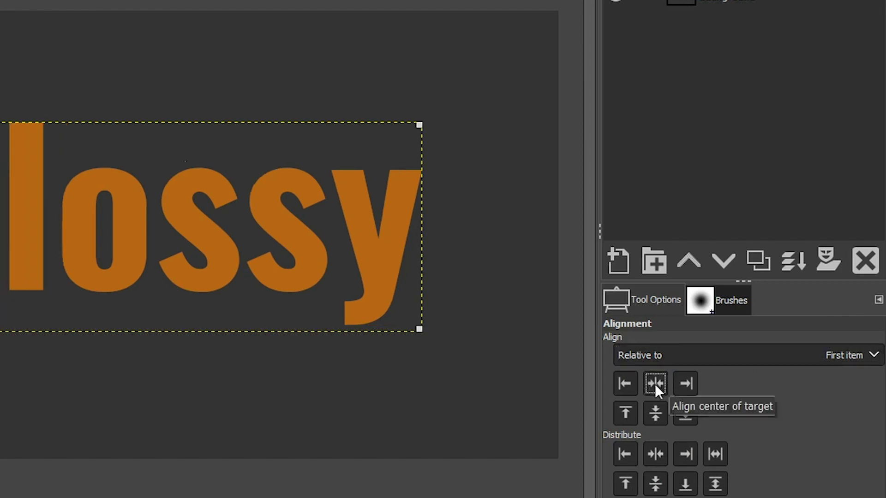
{"action": "left_click", "coordinate": [658, 411]}
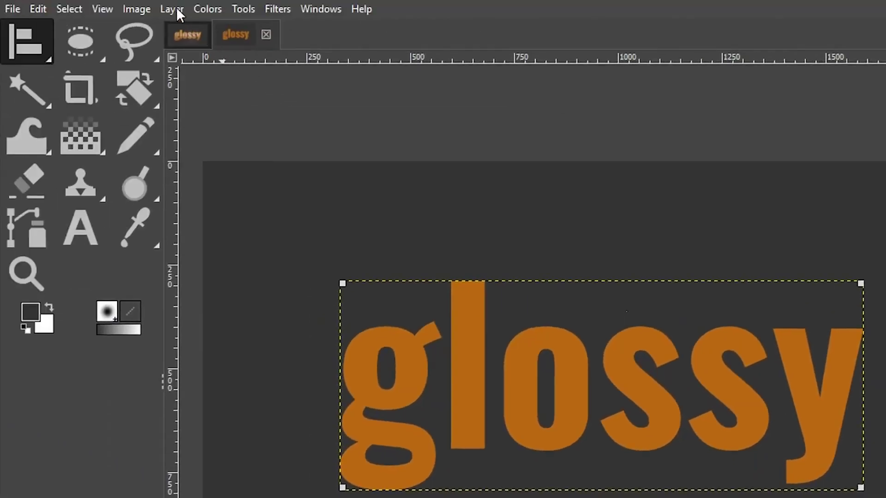
{"action": "left_click", "coordinate": [172, 9]}
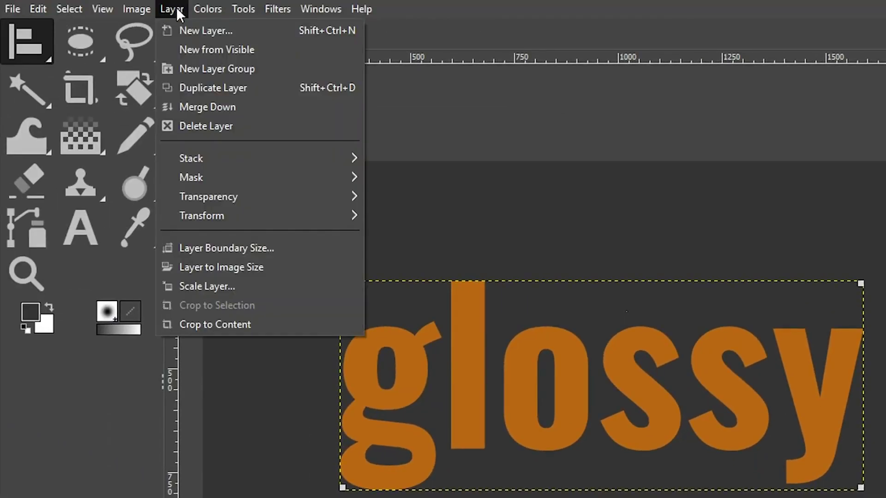
Step: Expand the text layer to the full image size and select the letters' outline
{"action": "left_click", "coordinate": [218, 267]}
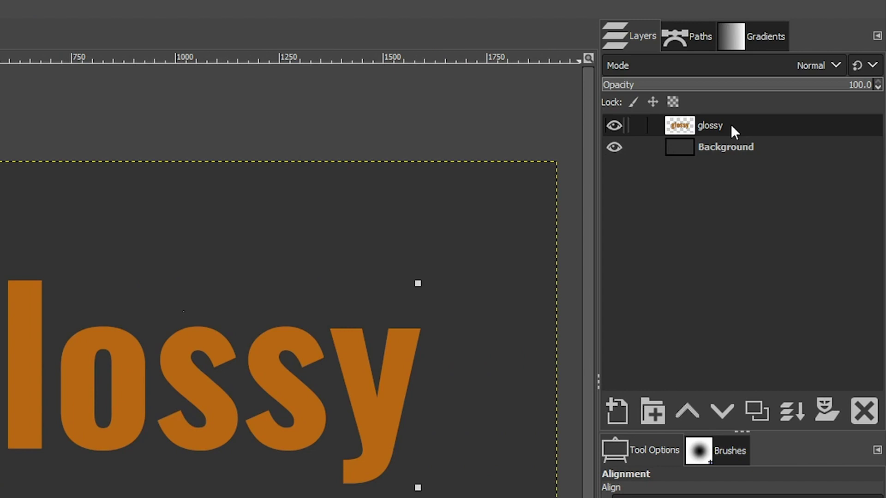
{"action": "right_click", "coordinate": [732, 123]}
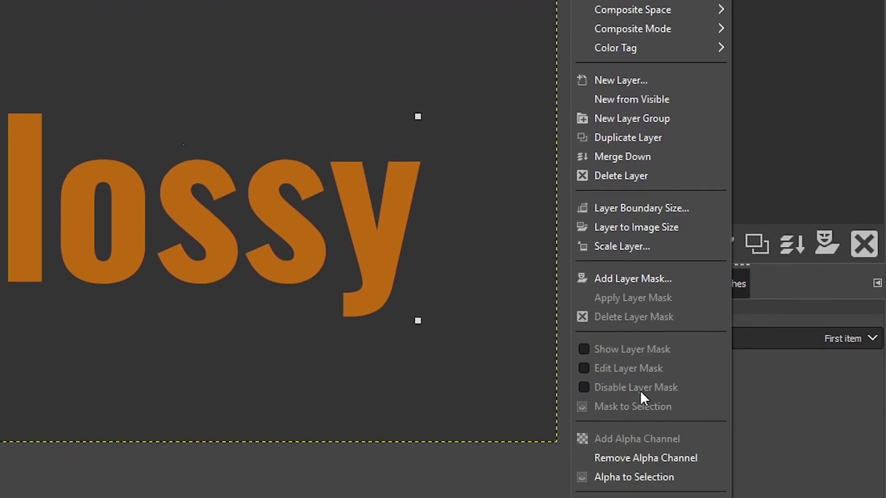
{"action": "left_click", "coordinate": [626, 474]}
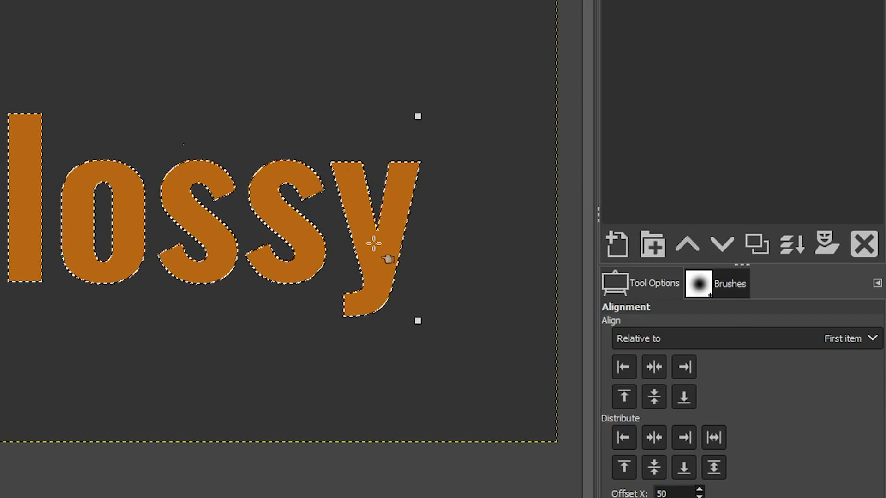
Step: Create a transparent layer named 'Gradient 1' and hide the glossy text layer
{"action": "left_click", "coordinate": [615, 237]}
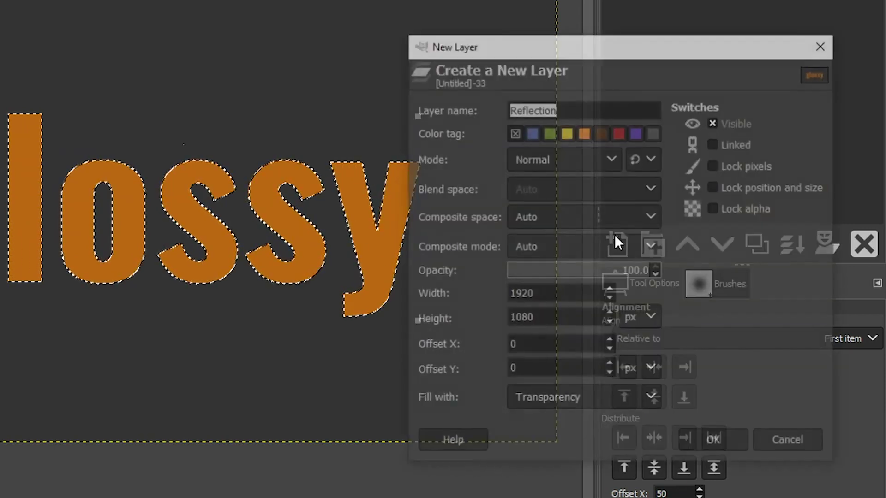
{"action": "type", "text": "Gradient 1"}
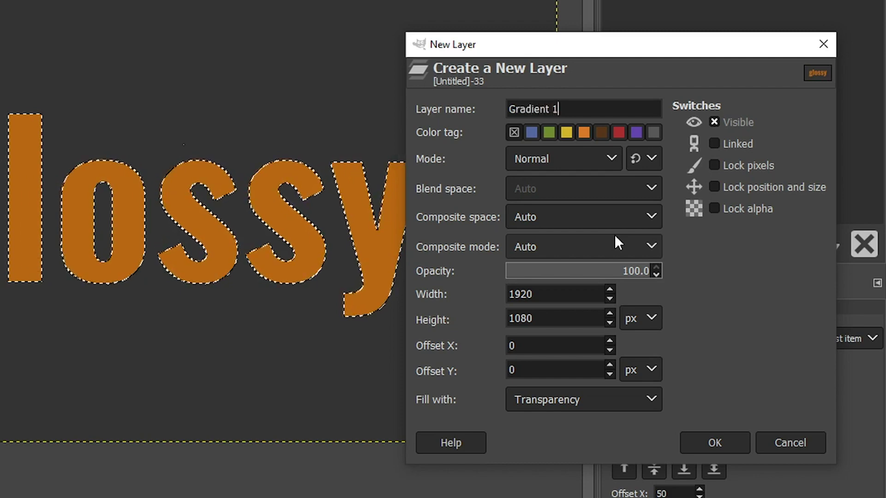
{"action": "left_click", "coordinate": [565, 397]}
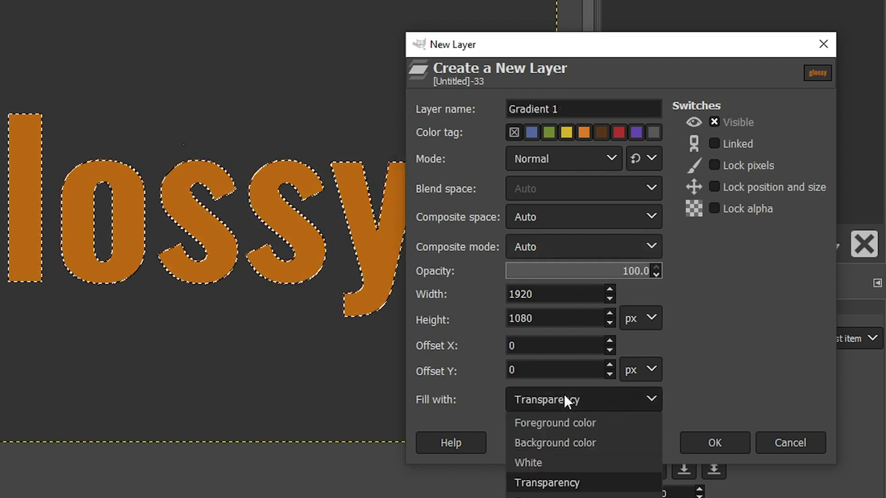
{"action": "left_click", "coordinate": [578, 400]}
{"action": "left_click", "coordinate": [713, 442]}
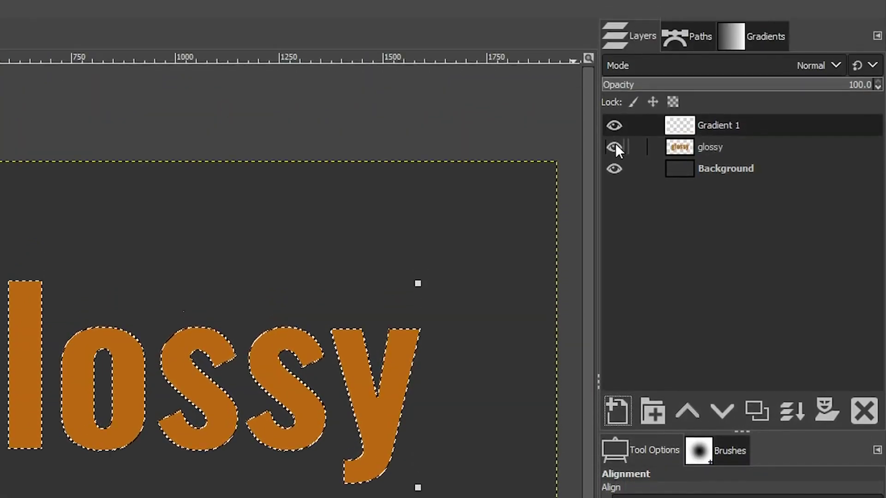
{"action": "left_click", "coordinate": [614, 147]}
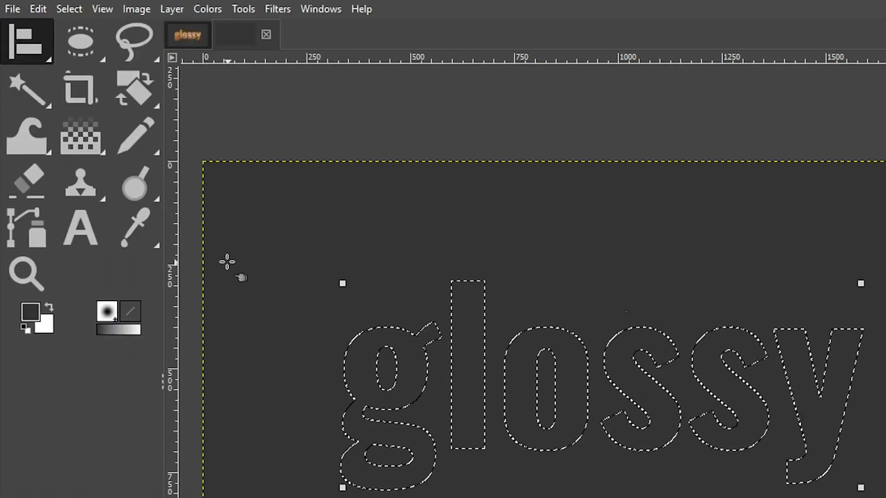
Step: Choose the Gradient tool with the FG to BG (RGB) gradient
{"action": "left_click", "coordinate": [98, 132]}
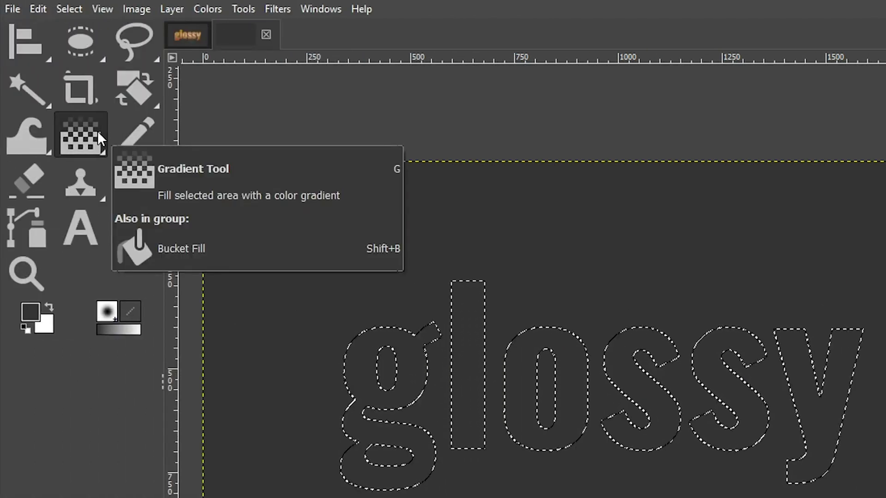
{"action": "left_click", "coordinate": [745, 37]}
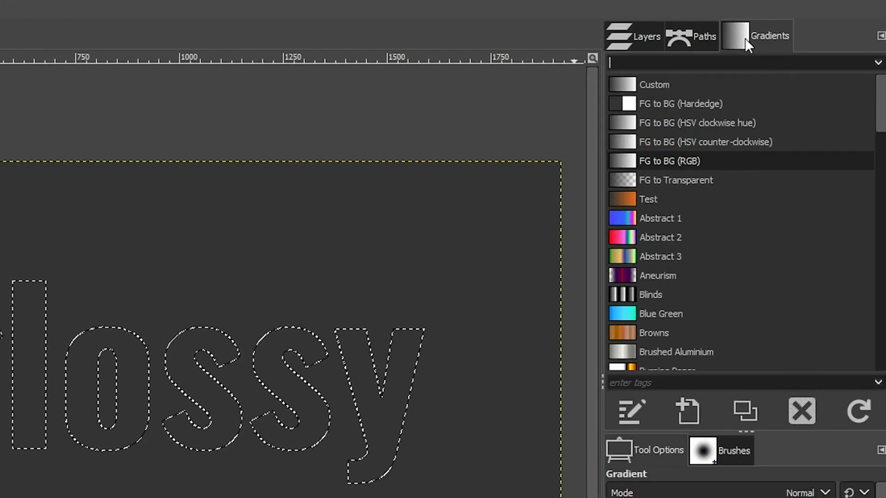
{"action": "left_click", "coordinate": [645, 163]}
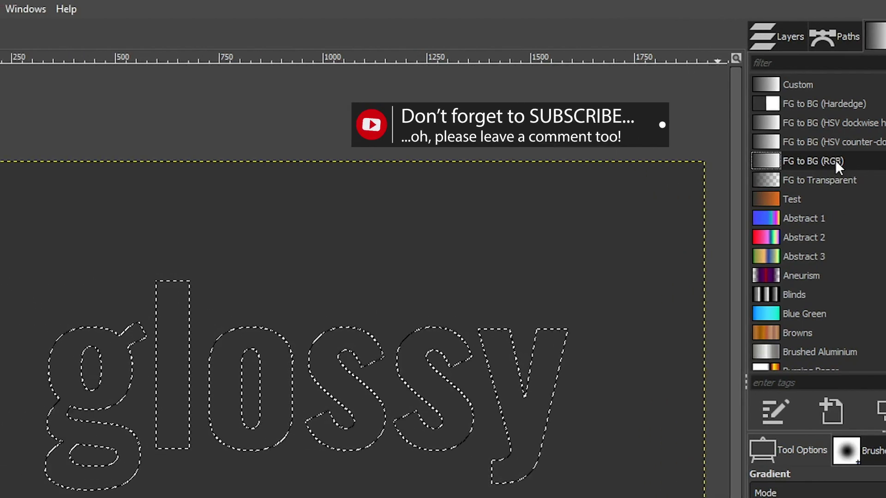
{"action": "left_click", "coordinate": [33, 8]}
{"action": "mouse_move", "coordinate": [40, 45]}
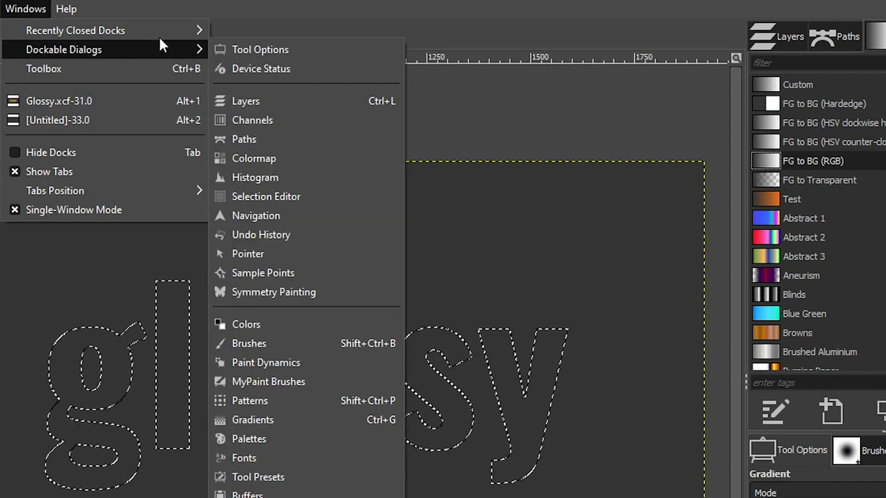
Step: Set the foreground colour to orange d3902a
{"action": "left_click", "coordinate": [254, 401]}
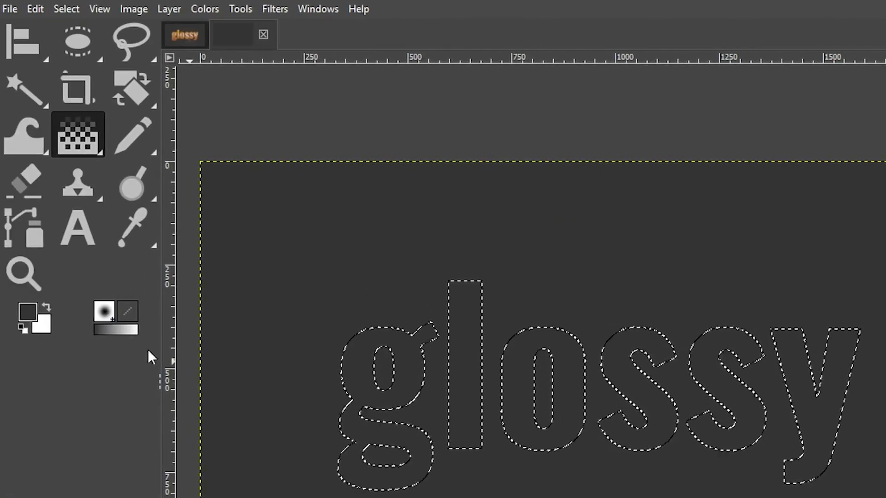
{"action": "left_click", "coordinate": [33, 318]}
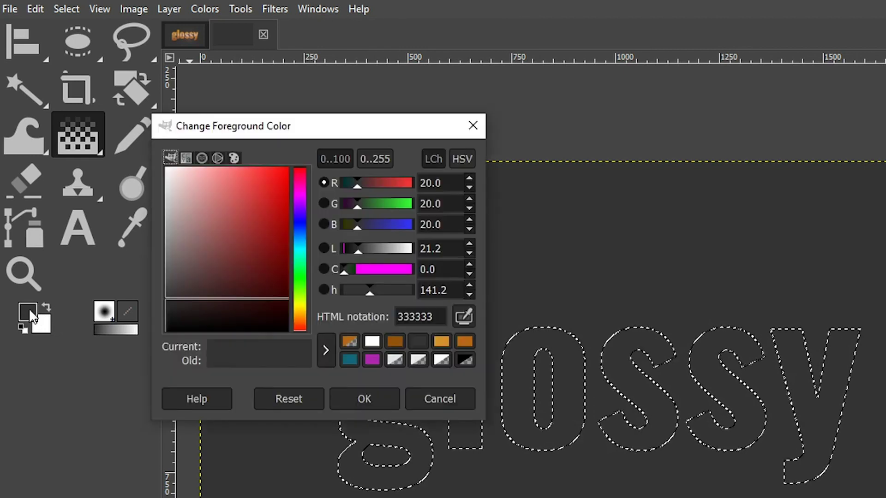
{"action": "left_click", "coordinate": [441, 342]}
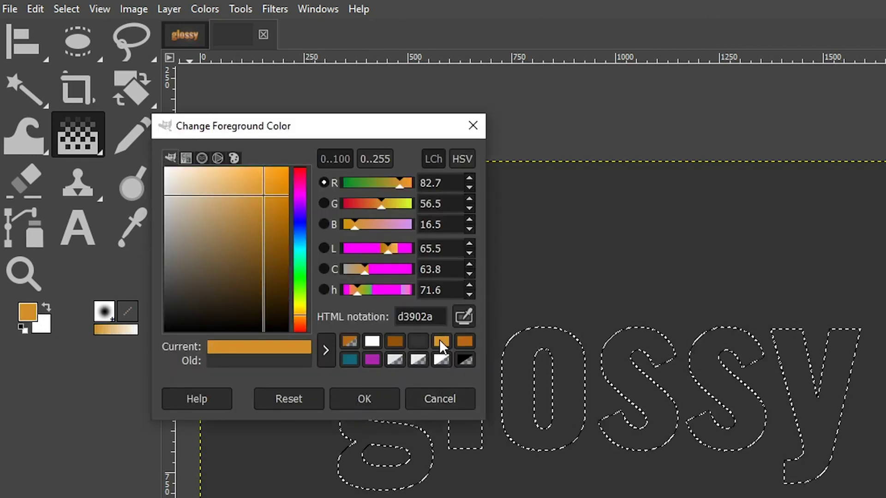
{"action": "double_click", "coordinate": [436, 318]}
{"action": "left_click", "coordinate": [436, 318]}
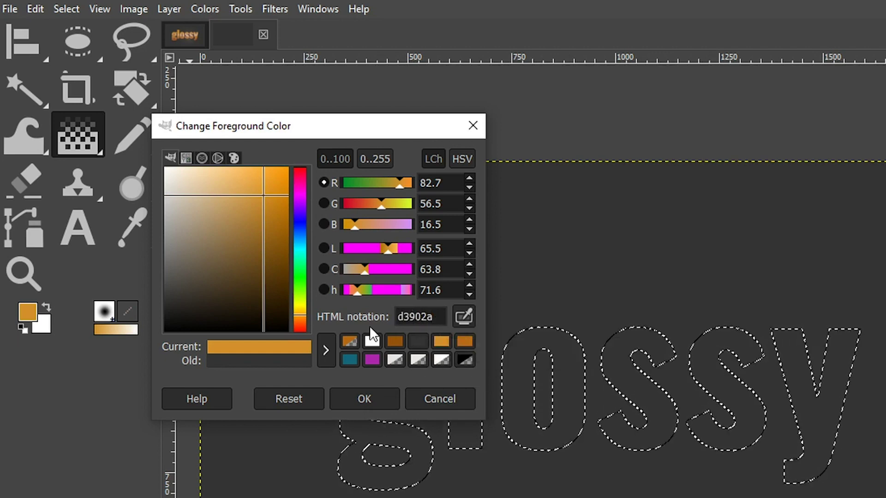
{"action": "key", "text": "Return"}
Step: Set the background colour to darker orange b76712
{"action": "left_click", "coordinate": [46, 322]}
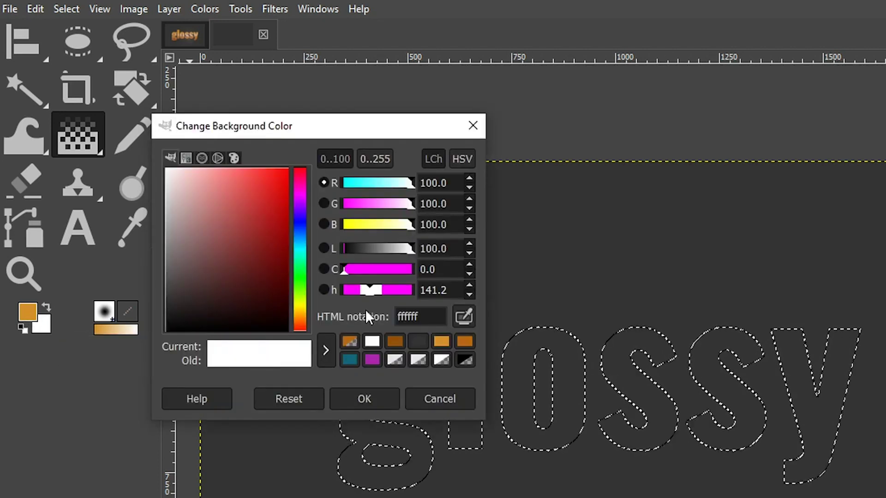
{"action": "left_click", "coordinate": [465, 341]}
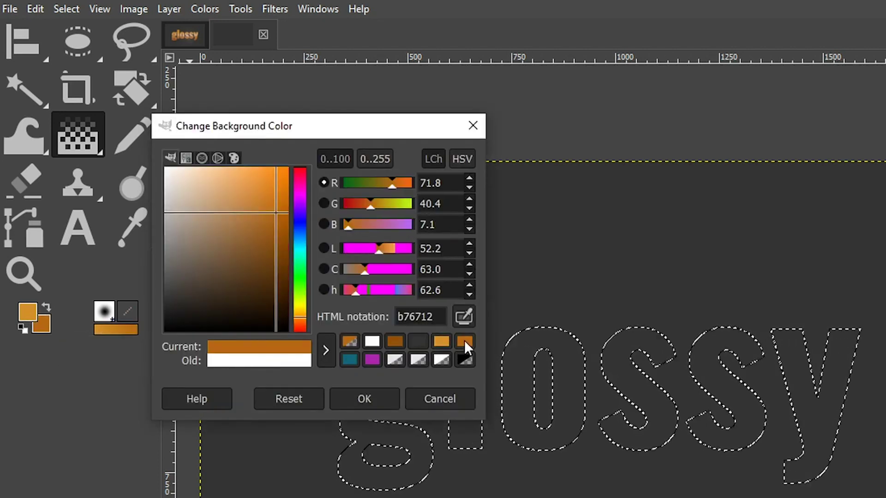
{"action": "left_click", "coordinate": [364, 398]}
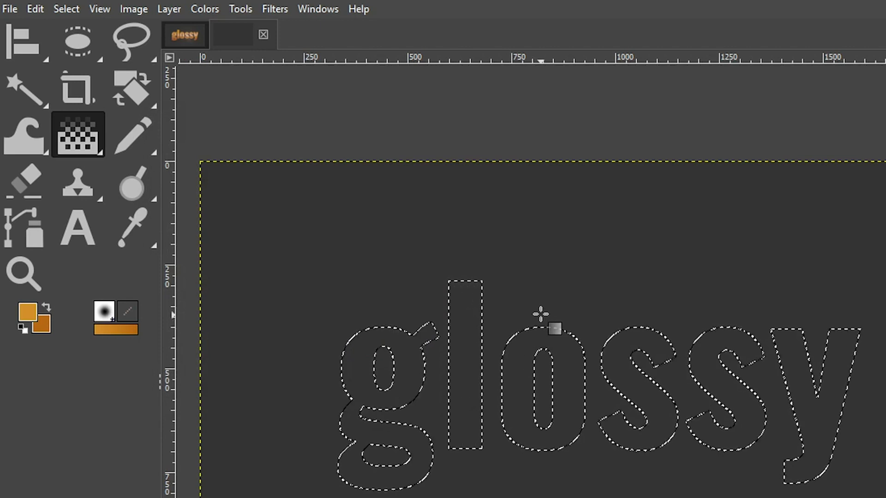
Step: Fill the letters with a vertical orange gradient, light on top, after briefly trying Reverse
{"action": "left_click_drag", "start_coordinate": [541, 315], "coordinate": [542, 470]}
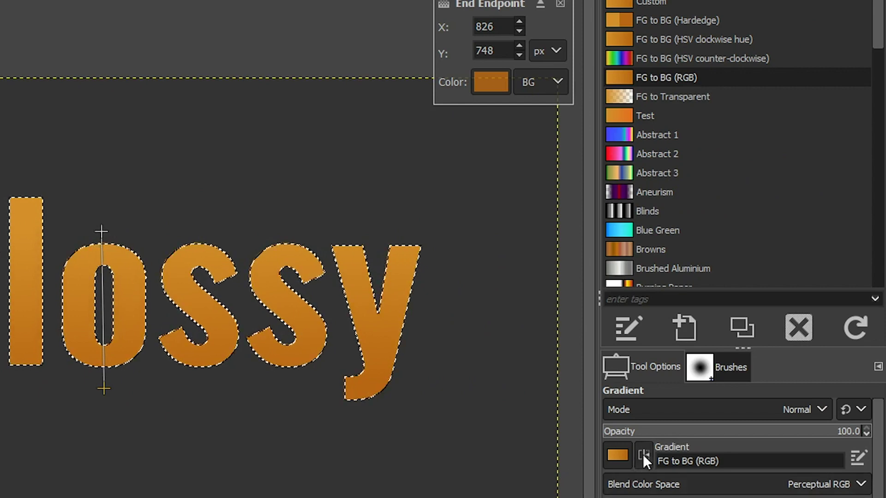
{"action": "left_click", "coordinate": [644, 453]}
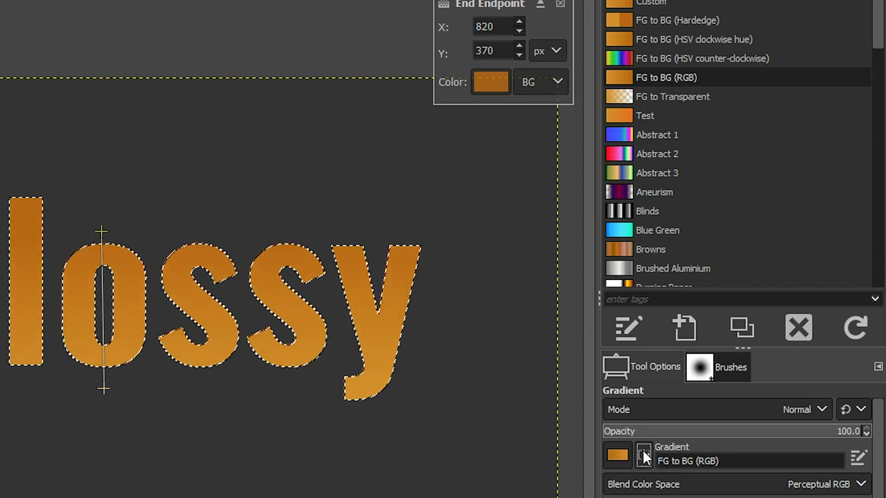
{"action": "left_click", "coordinate": [644, 451]}
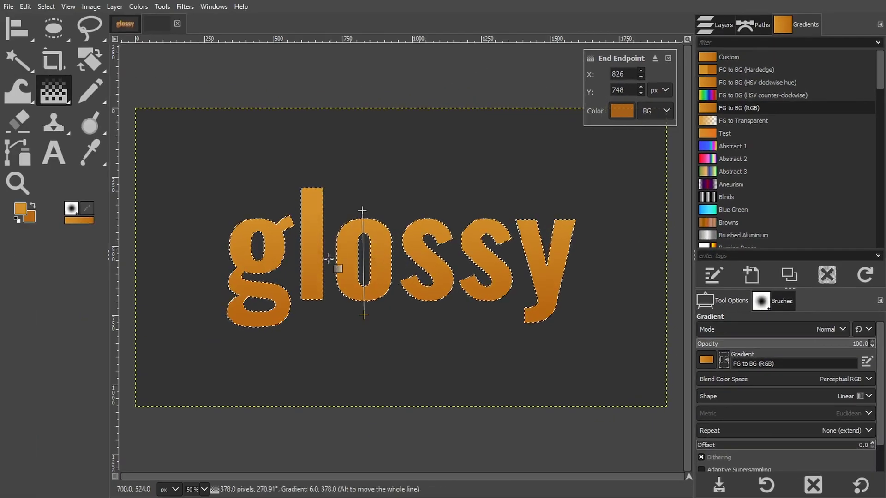
Step: Deepen the background colour to 94510a, lower the gradient's start point, and commit the fill
{"action": "left_click", "coordinate": [31, 218]}
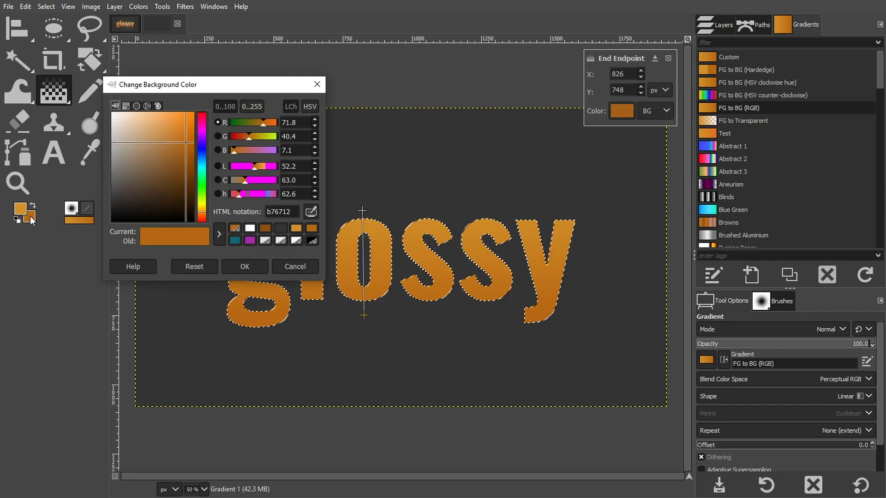
{"action": "left_click", "coordinate": [262, 229]}
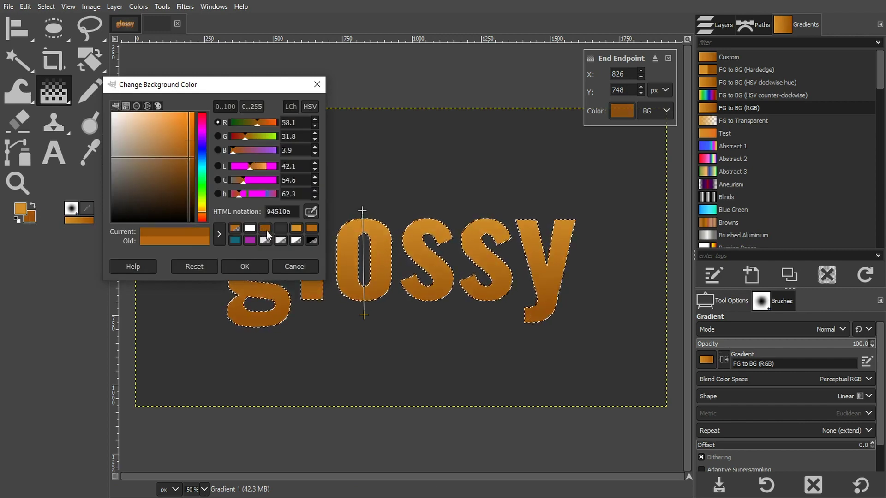
{"action": "left_click", "coordinate": [252, 264]}
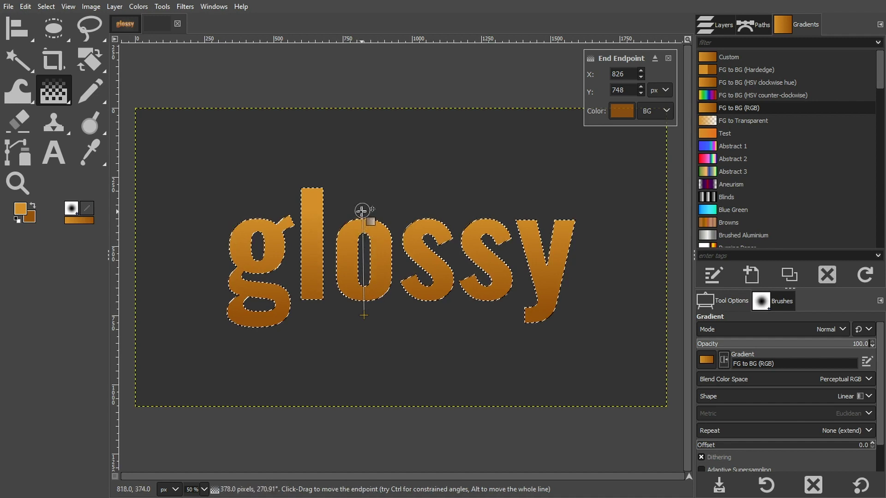
{"action": "left_click_drag", "start_coordinate": [362, 211], "coordinate": [363, 241]}
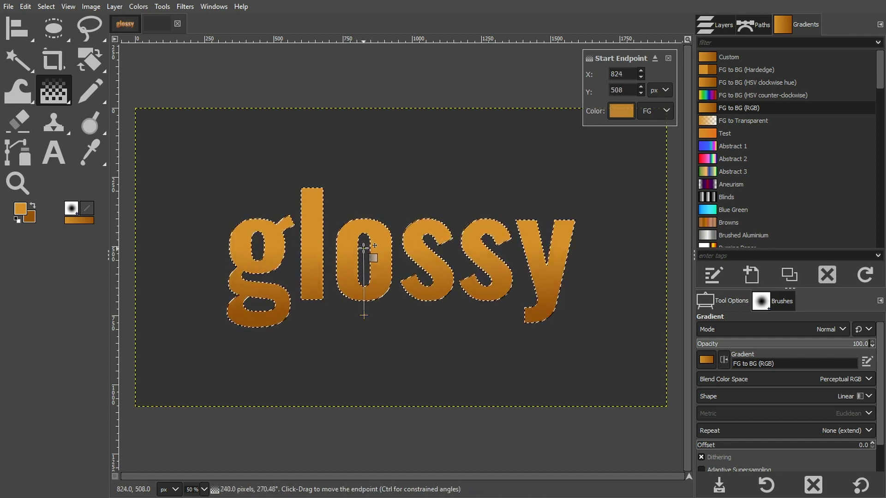
{"action": "key", "text": "Return"}
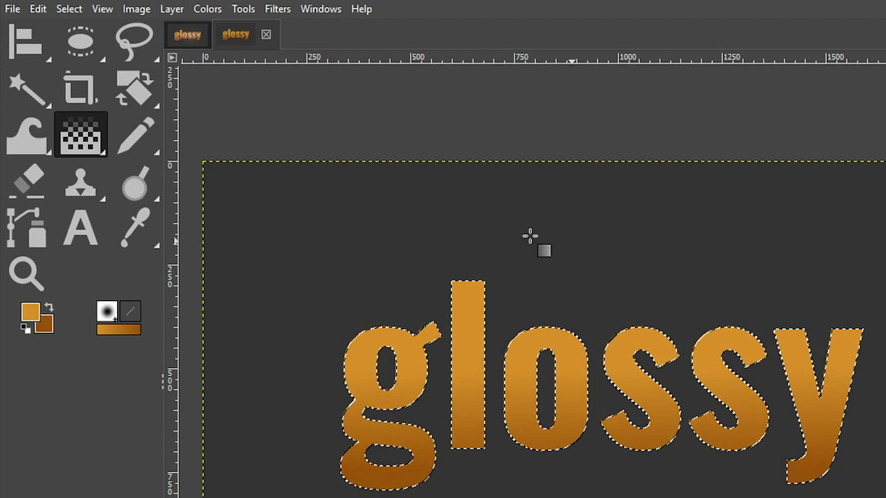
Step: Clear the selection, then reselect the letter outline from Gradient 1's alpha
{"action": "left_click", "coordinate": [68, 8]}
{"action": "left_click", "coordinate": [87, 49]}
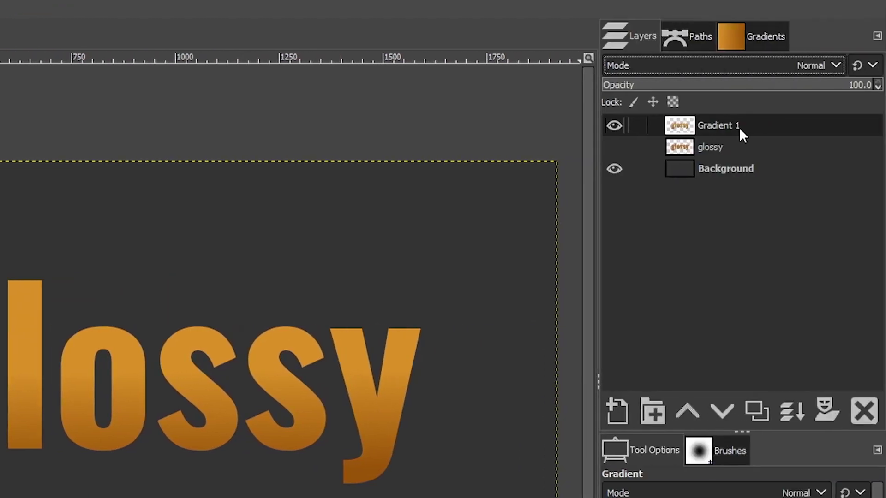
{"action": "right_click", "coordinate": [741, 129]}
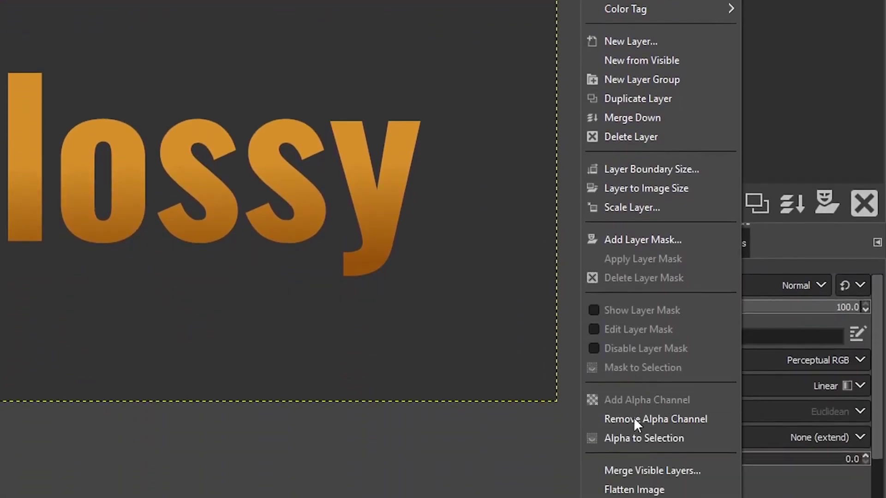
{"action": "left_click", "coordinate": [633, 438]}
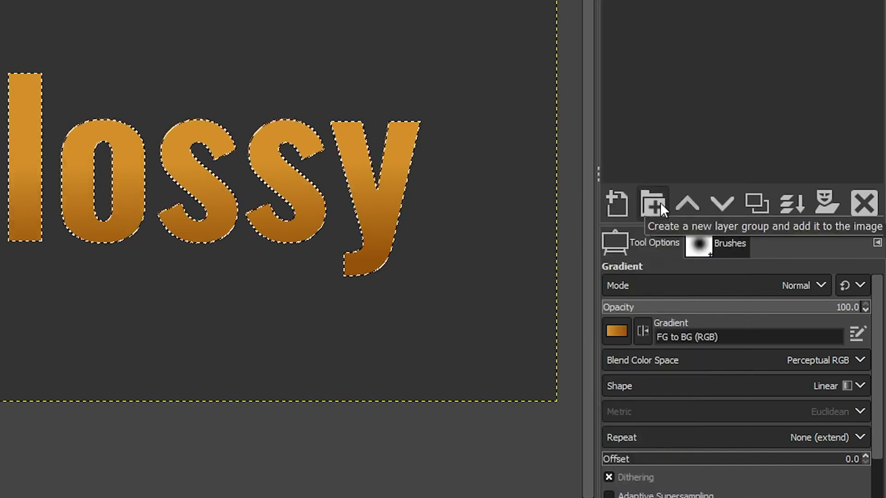
Step: Set up a new transparent layer named 'Aluminium Stroke'
{"action": "left_click", "coordinate": [622, 201]}
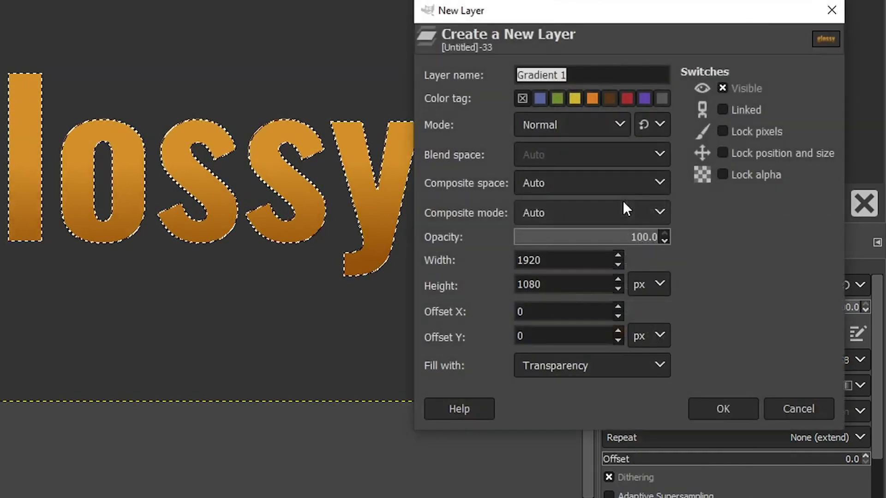
{"action": "type", "text": "Strok"}
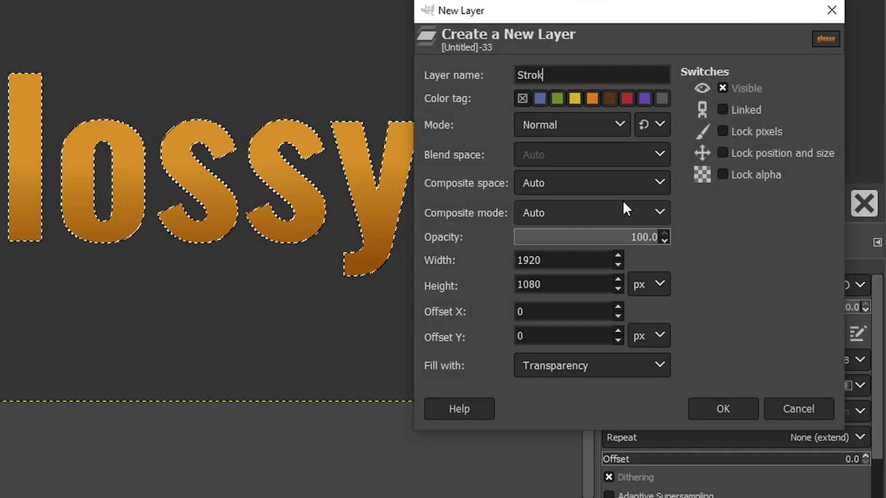
{"action": "type", "text": "e"}
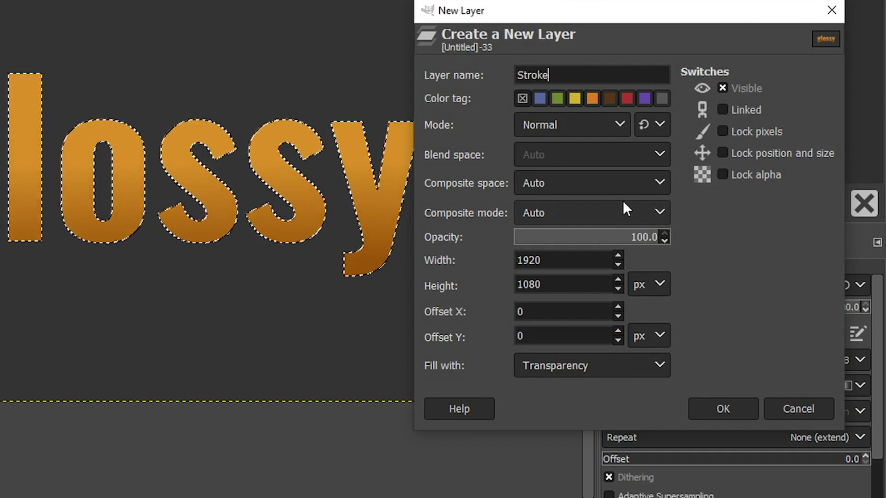
{"action": "key", "text": "Left"}
{"action": "key", "text": "Left"}
{"action": "type", "text": "Aluminium"}
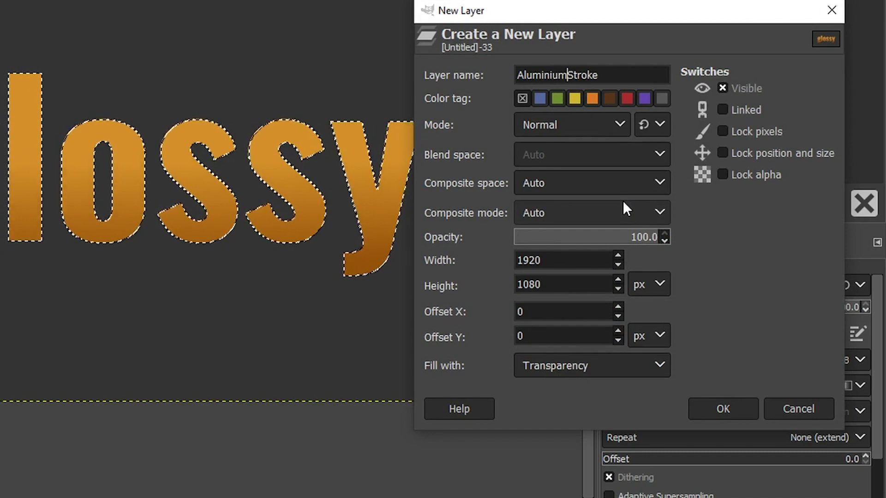
{"action": "key", "text": "BackSpace"}
{"action": "key", "text": "BackSpace"}
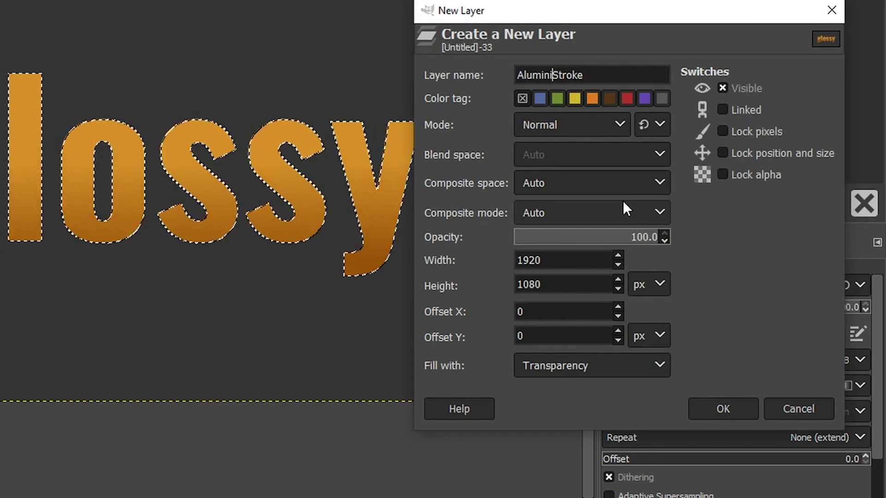
{"action": "key", "text": "BackSpace"}
{"action": "type", "text": "um"}
{"action": "key", "text": "BackSpace"}
{"action": "key", "text": "BackSpace"}
{"action": "type", "text": "ium"}
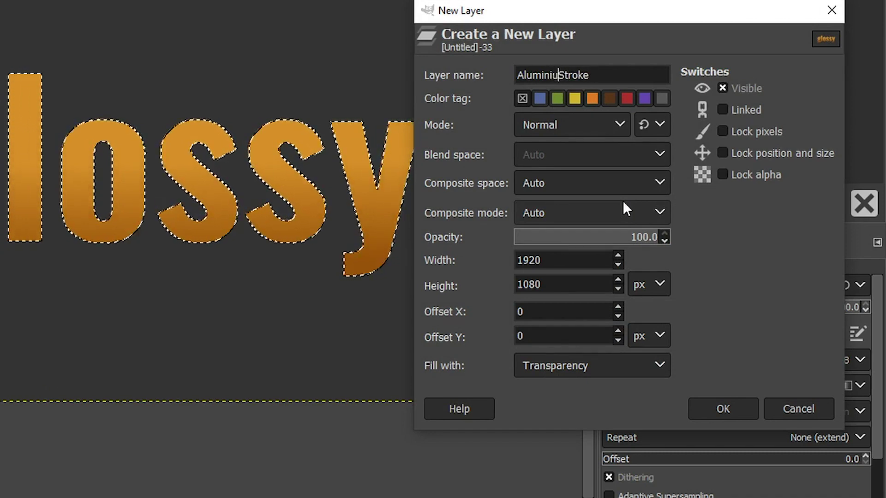
{"action": "left_click", "coordinate": [582, 367]}
{"action": "left_click", "coordinate": [582, 367]}
Step: Create the Aluminium Stroke layer, zoom in on the letters, and grow the selection by 4 px
{"action": "key", "text": "Return"}
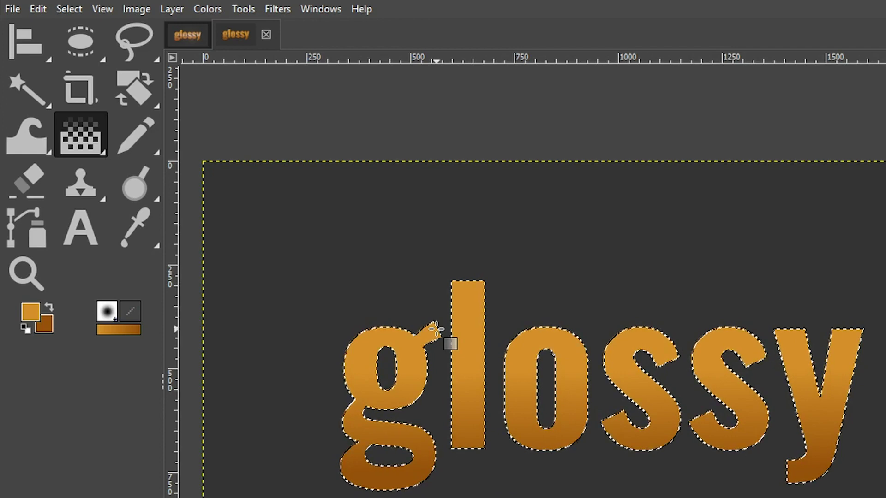
{"action": "key", "text": "z"}
{"action": "left_click", "coordinate": [410, 332]}
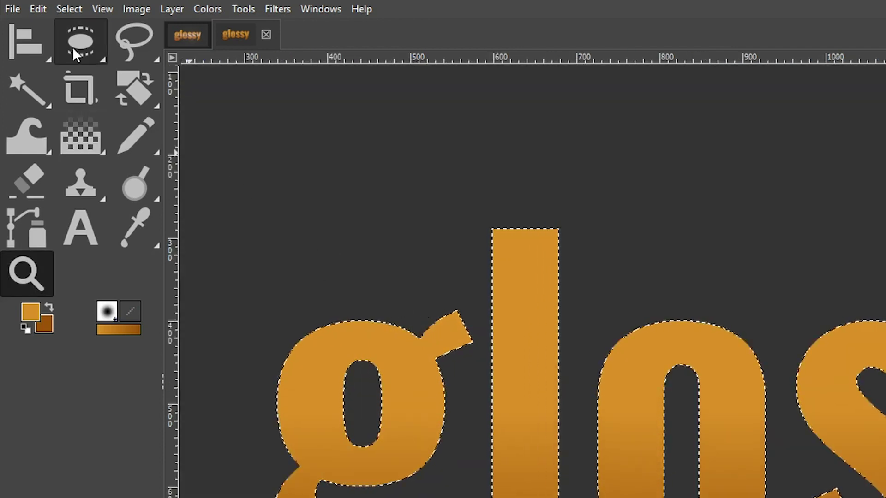
{"action": "left_click", "coordinate": [70, 9]}
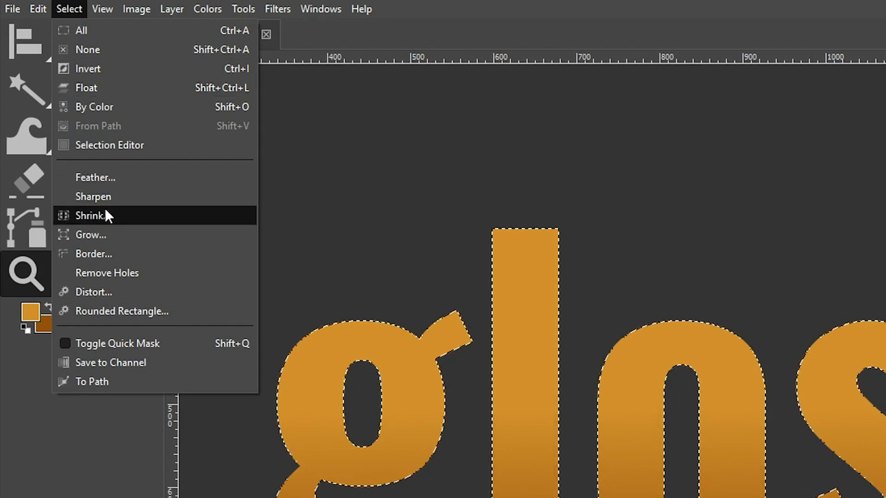
{"action": "left_click", "coordinate": [105, 234]}
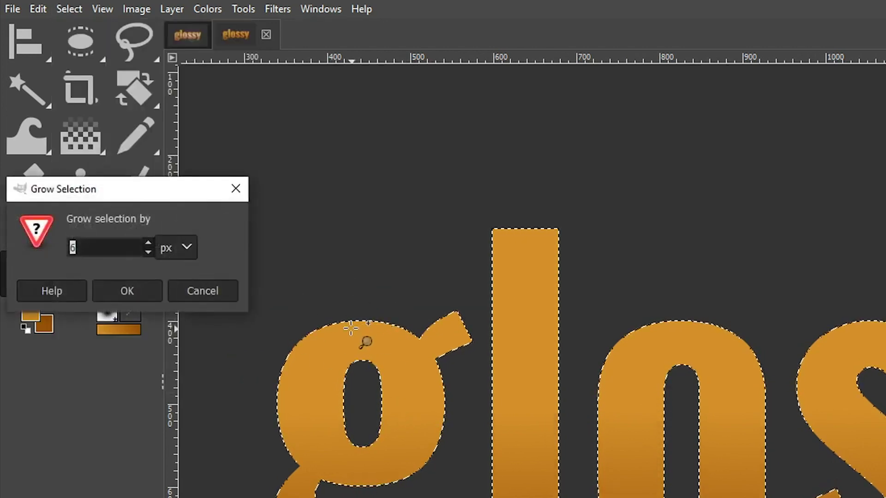
{"action": "left_click", "coordinate": [148, 252]}
{"action": "left_click", "coordinate": [148, 251]}
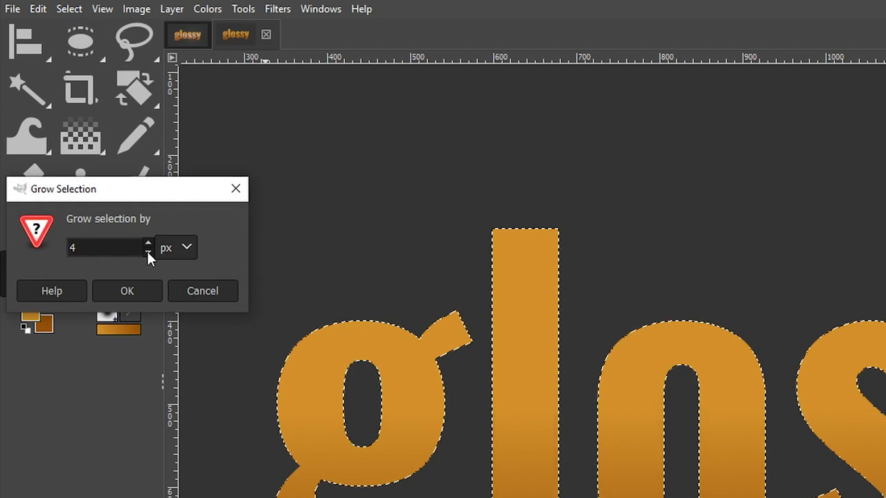
{"action": "left_click", "coordinate": [124, 296]}
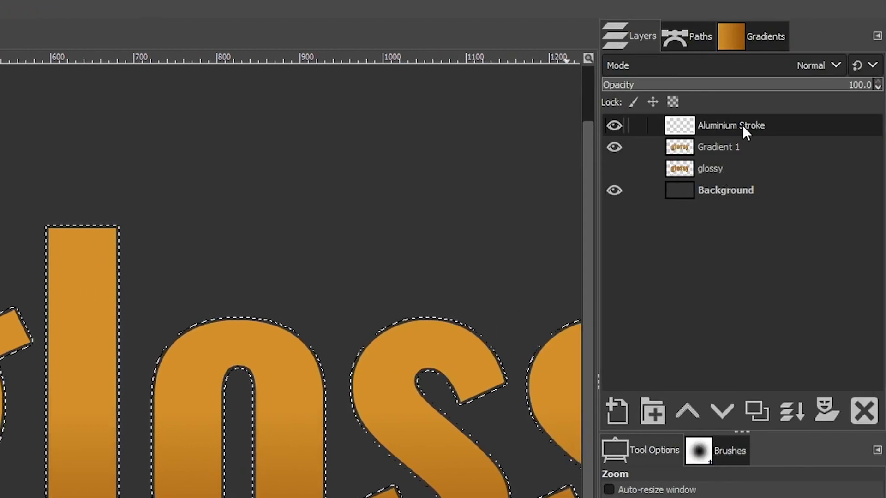
Step: Lower Aluminium Stroke below Gradient 1, fill the selection with a vertical Brushed Aluminium gradient, then deselect
{"action": "left_click", "coordinate": [717, 406]}
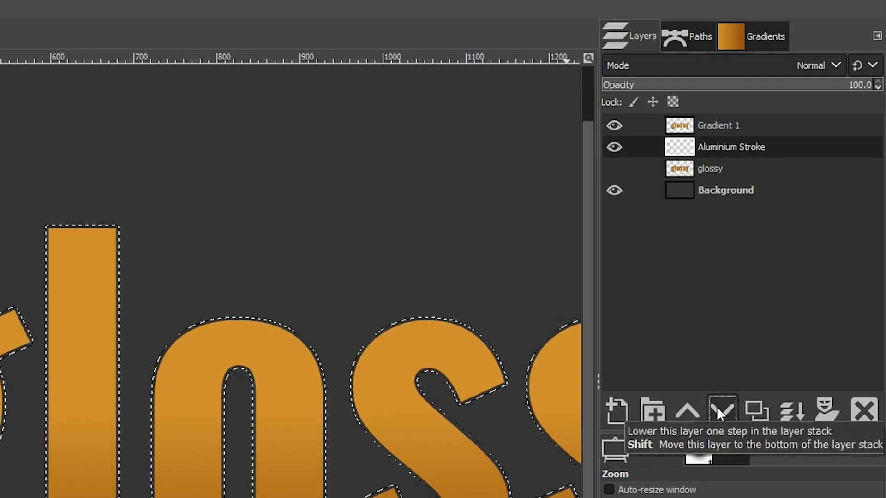
{"action": "key", "text": "g"}
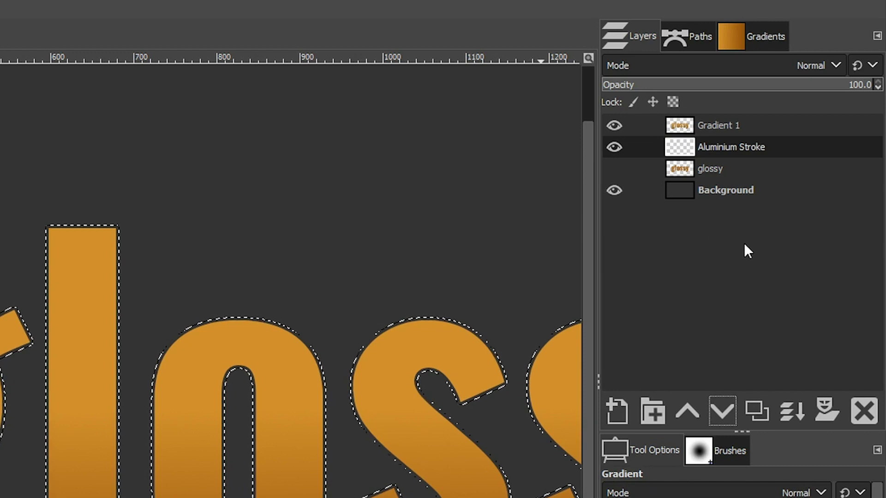
{"action": "left_click", "coordinate": [740, 36]}
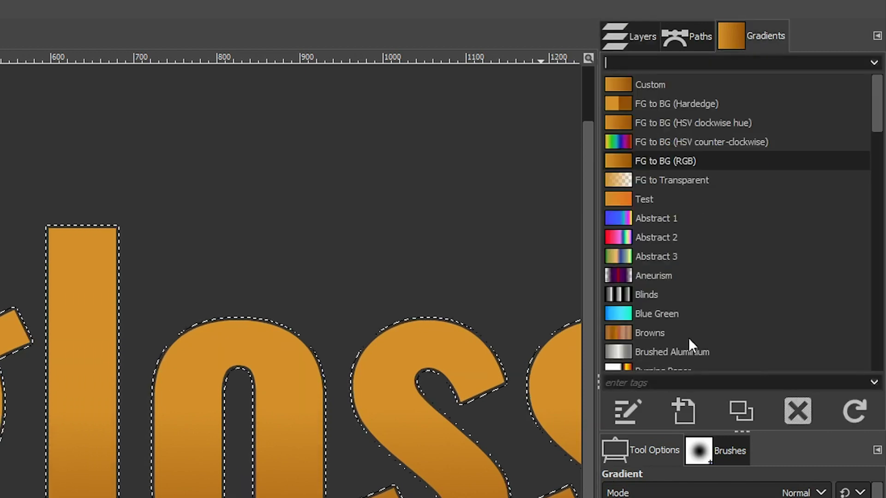
{"action": "left_click", "coordinate": [627, 351]}
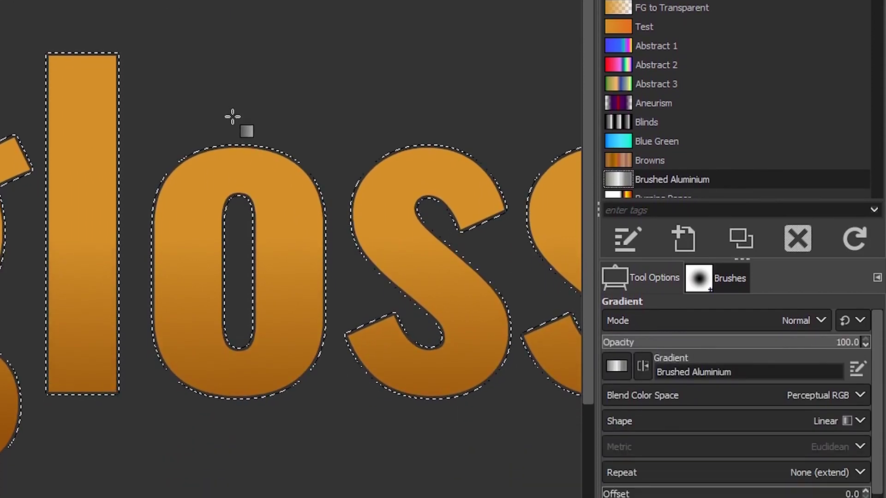
{"action": "mouse_move", "coordinate": [232, 286]}
{"action": "left_mouse_down"}
{"action": "mouse_move", "coordinate": [238, 457]}
{"action": "mouse_move", "coordinate": [234, 414]}
{"action": "left_mouse_up"}
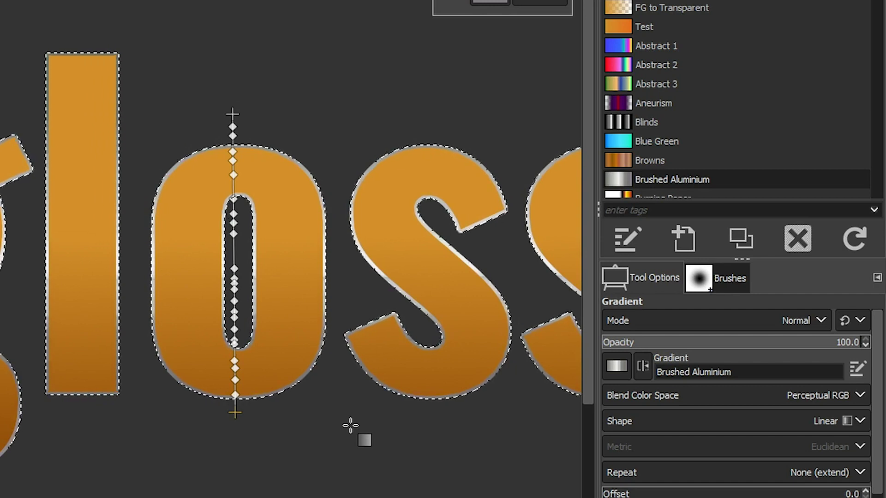
{"action": "key", "text": "Return"}
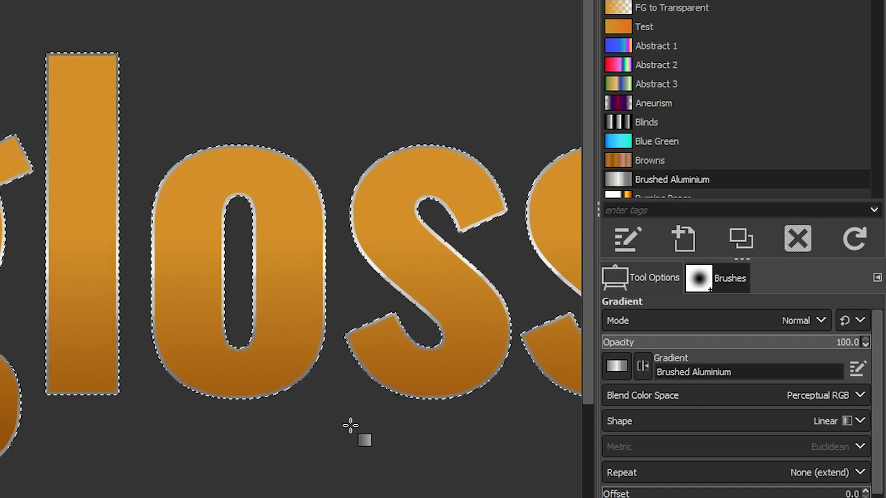
{"action": "key", "text": "ctrl+shift+a"}
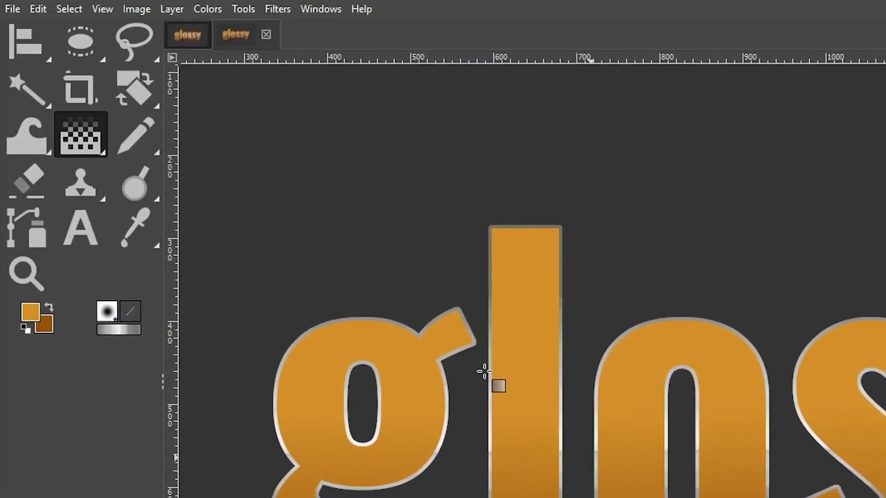
{"action": "left_click", "coordinate": [75, 10]}
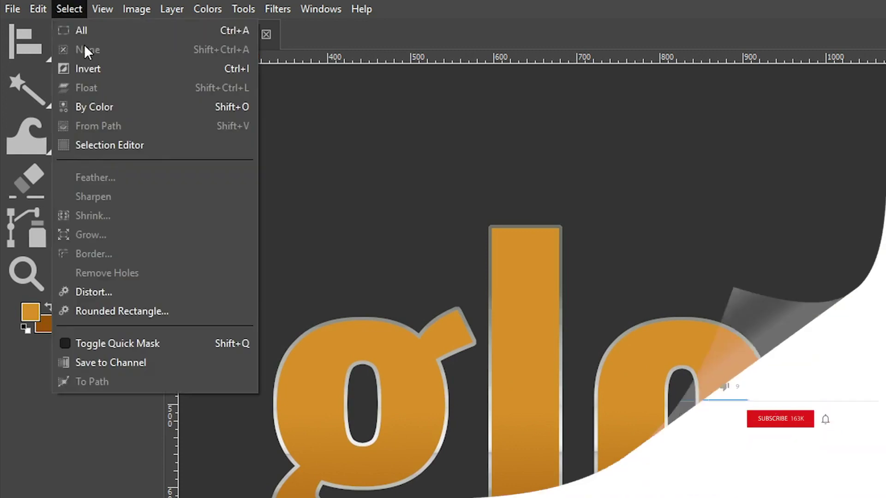
Step: Zoom out to see the whole image and return to the layer list
{"action": "left_click", "coordinate": [390, 35]}
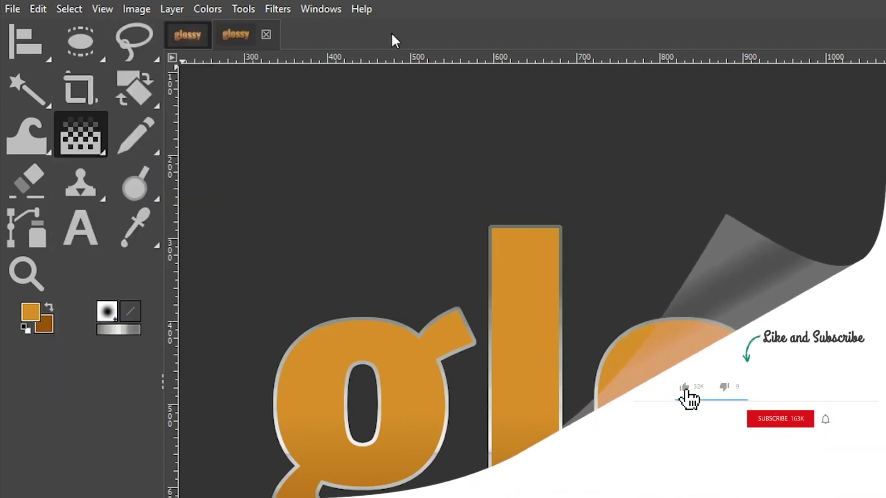
{"action": "key", "text": "z"}
{"action": "left_click", "coordinate": [654, 301], "text": "ctrl"}
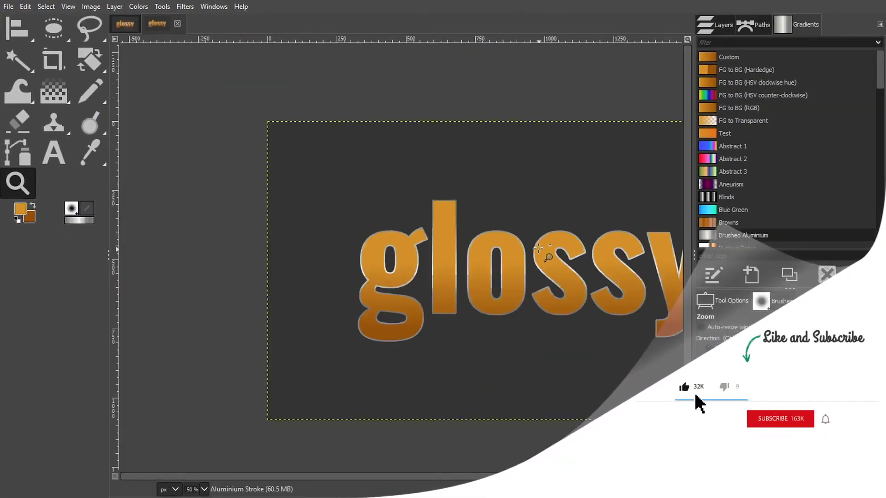
{"action": "scroll", "coordinate": [539, 249], "scroll_direction": "right", "scroll_amount": 2}
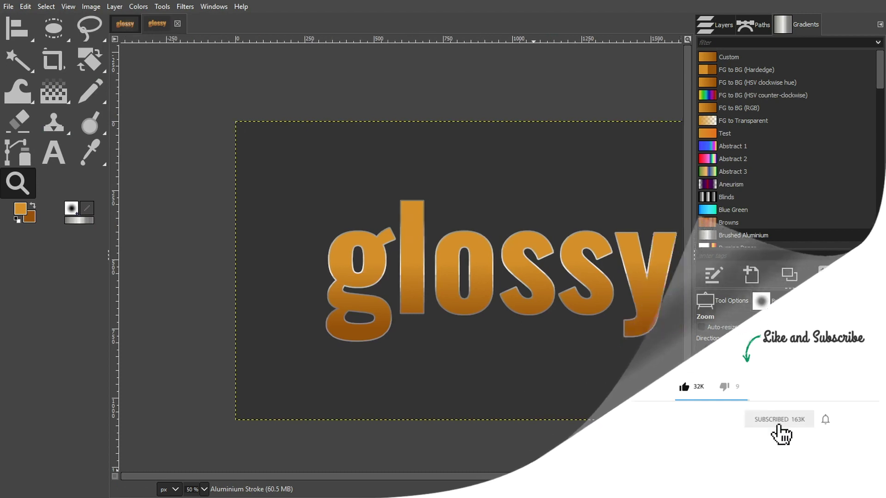
{"action": "scroll", "coordinate": [401, 270], "scroll_direction": "right", "scroll_amount": 5}
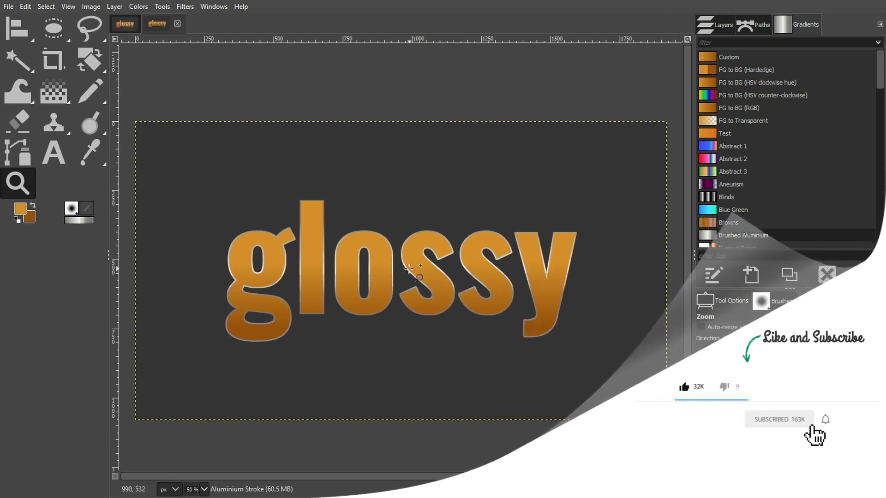
{"action": "scroll", "coordinate": [372, 384], "scroll_direction": "down", "scroll_amount": 1}
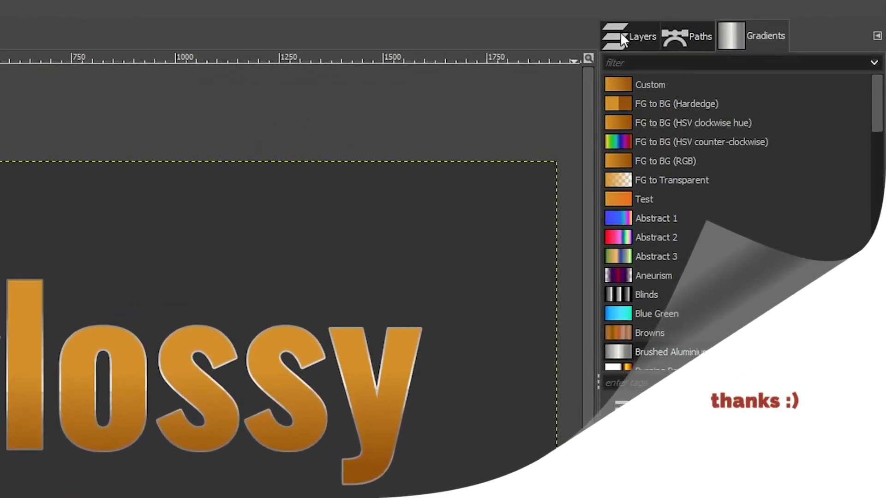
{"action": "left_click", "coordinate": [622, 33]}
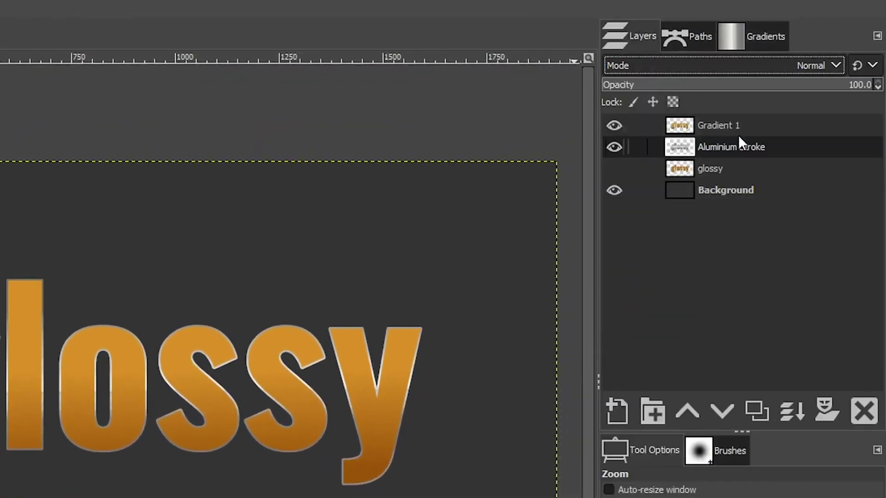
Step: Duplicate Gradient 1 as 'Drop Shadow' and lower it twice, beneath Aluminium Stroke
{"action": "left_click", "coordinate": [752, 127]}
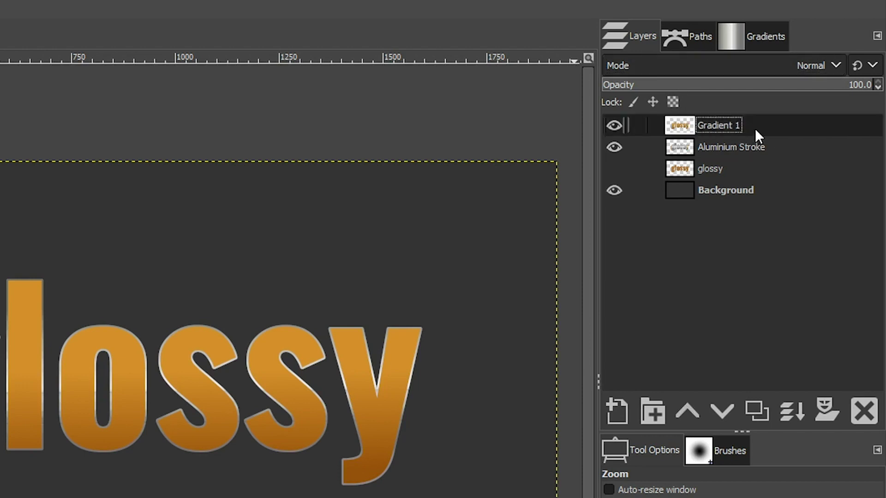
{"action": "left_click", "coordinate": [762, 405]}
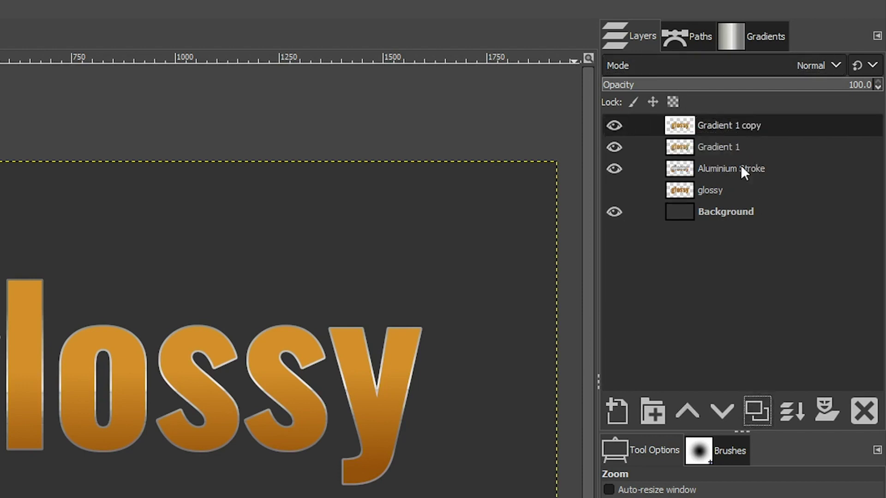
{"action": "double_click", "coordinate": [738, 122]}
{"action": "type", "text": "Drop S"}
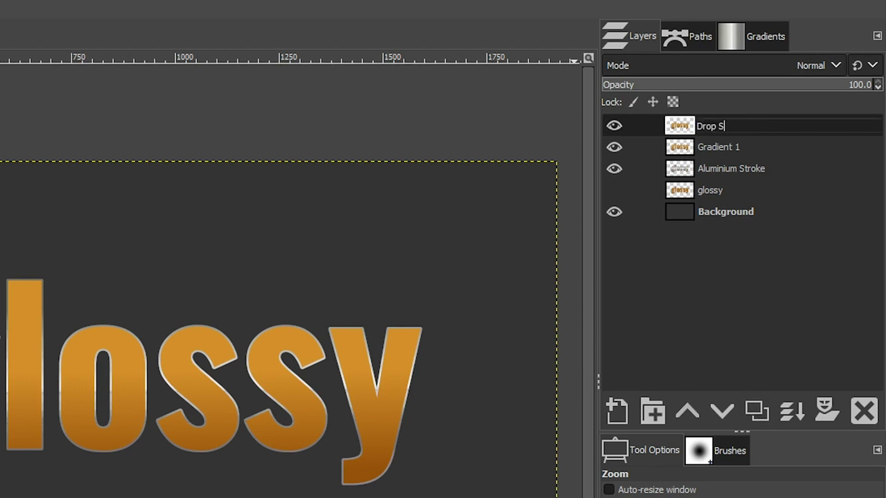
{"action": "type", "text": "hadow"}
{"action": "key", "text": "Return"}
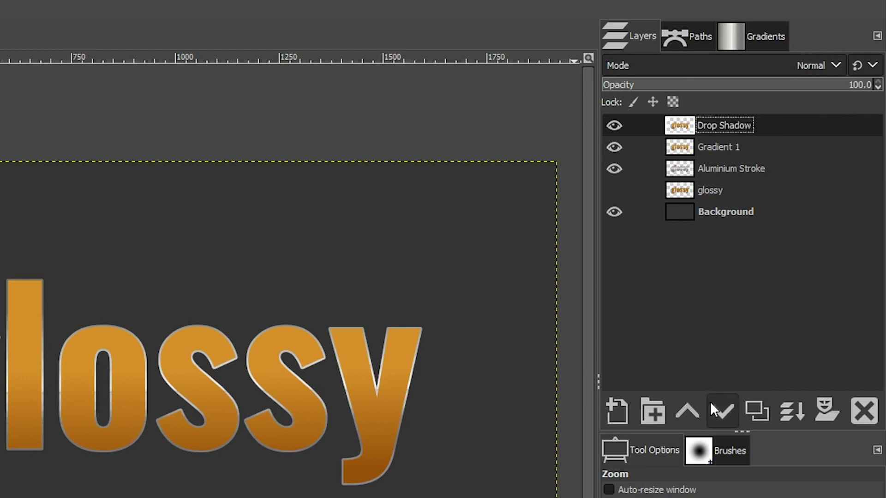
{"action": "left_click", "coordinate": [716, 406]}
{"action": "left_click", "coordinate": [716, 406]}
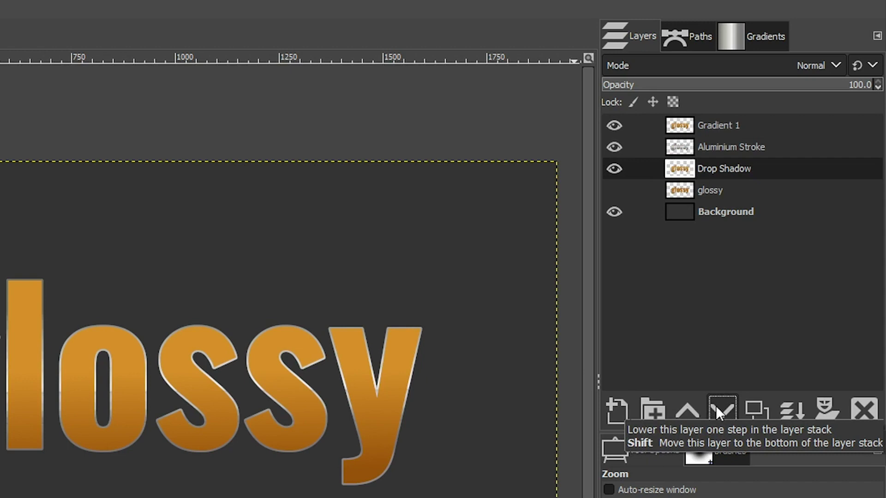
Step: Open the Drop Shadow filter and set unlinked offsets of X 26.154 and Y 24.359
{"action": "left_click", "coordinate": [18, 9]}
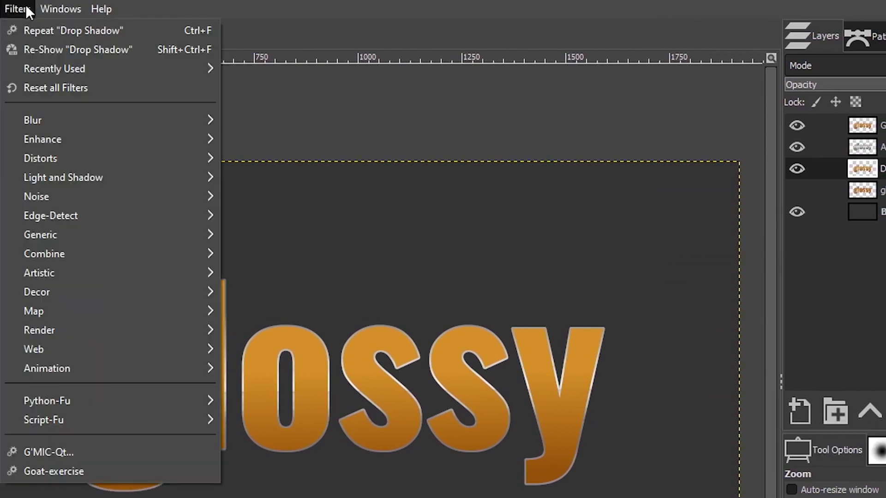
{"action": "mouse_move", "coordinate": [63, 177]}
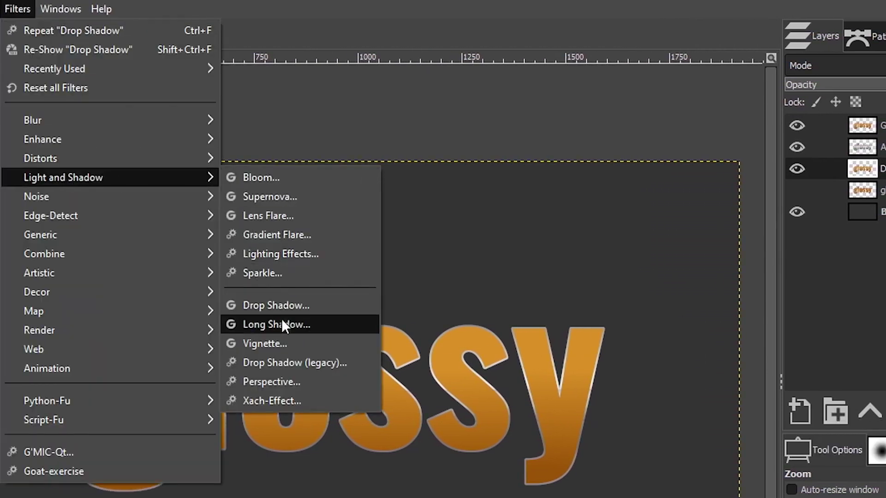
{"action": "left_click", "coordinate": [287, 307]}
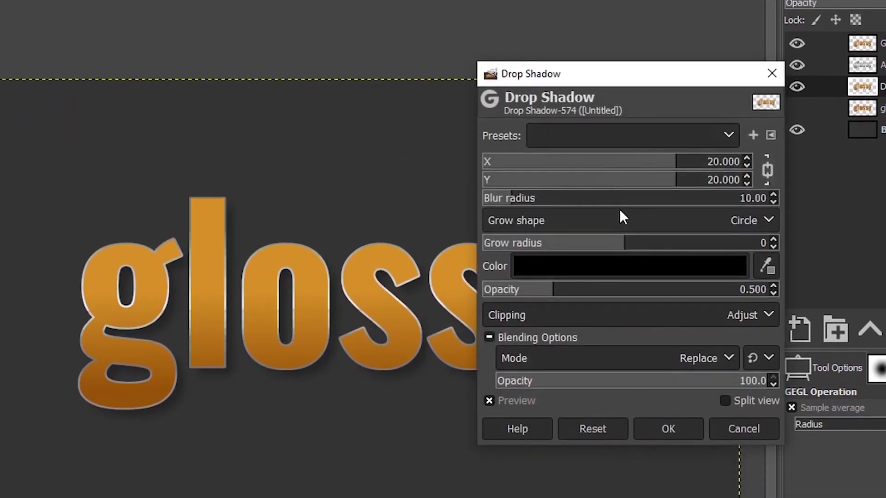
{"action": "left_click_drag", "start_coordinate": [690, 167], "coordinate": [665, 170]}
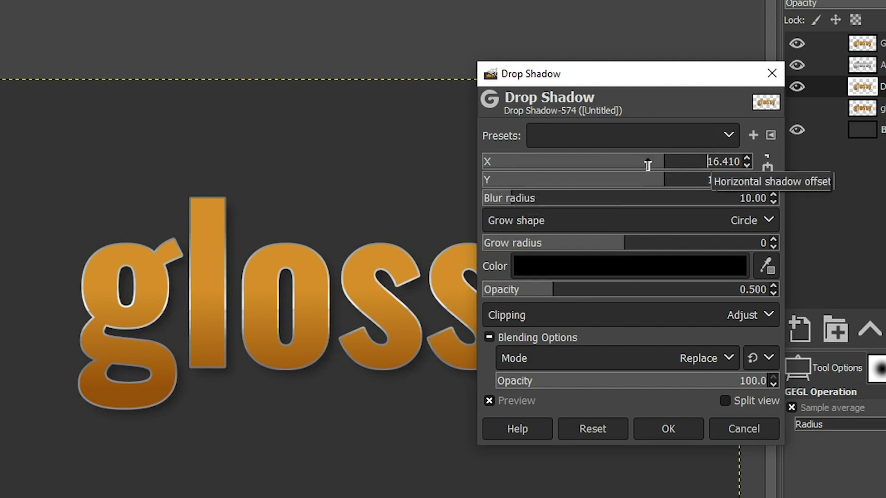
{"action": "left_click", "coordinate": [768, 170]}
{"action": "left_click_drag", "start_coordinate": [663, 170], "coordinate": [691, 182]}
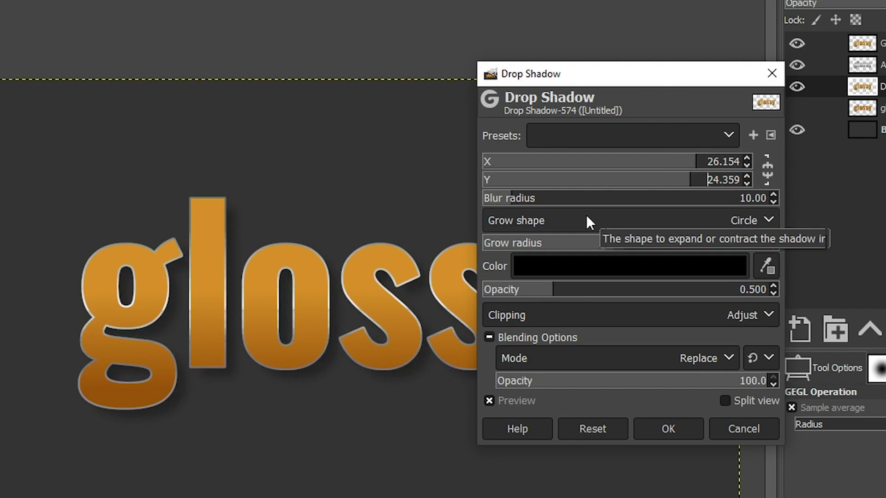
Step: Set the shadow opacity to about 1.0 and blur radius 18.66, apply it, and hide the layer to compare
{"action": "left_click", "coordinate": [672, 294]}
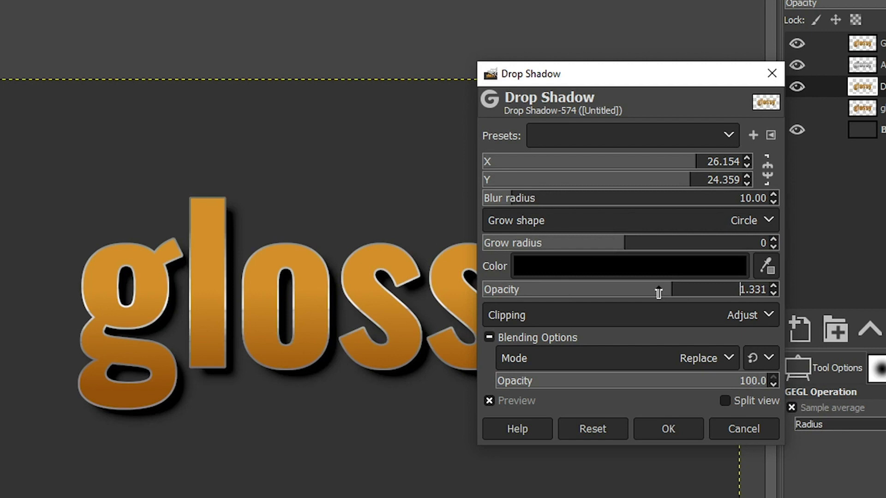
{"action": "left_click", "coordinate": [629, 293]}
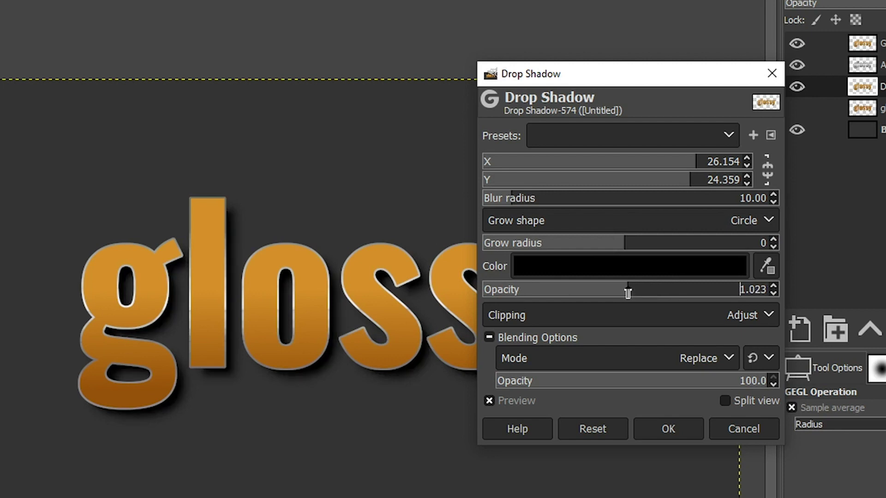
{"action": "left_click", "coordinate": [634, 204]}
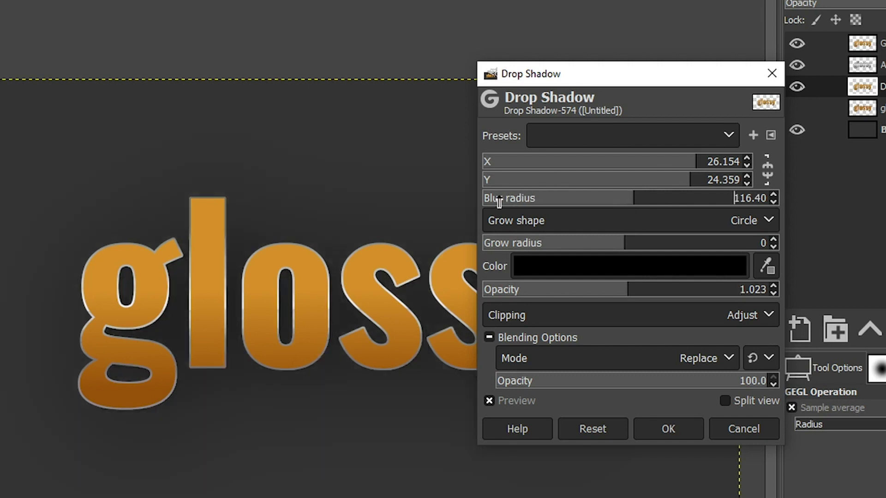
{"action": "left_click_drag", "start_coordinate": [498, 202], "coordinate": [486, 198]}
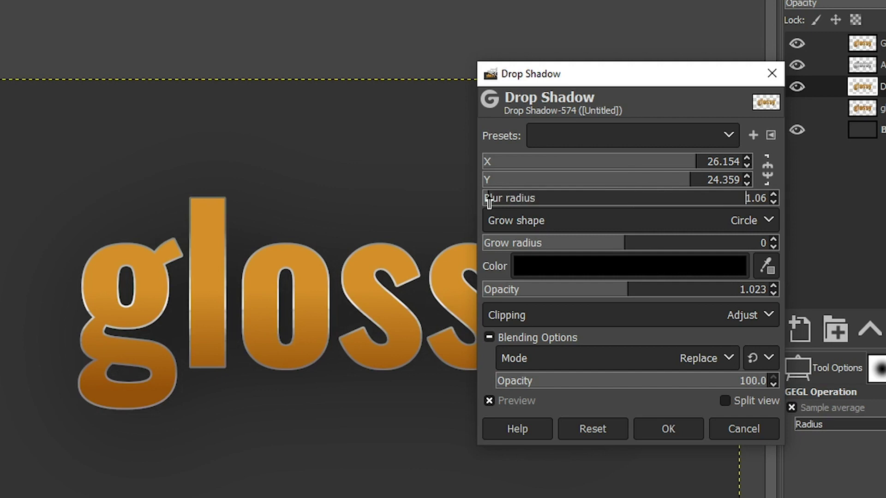
{"action": "left_click", "coordinate": [521, 206]}
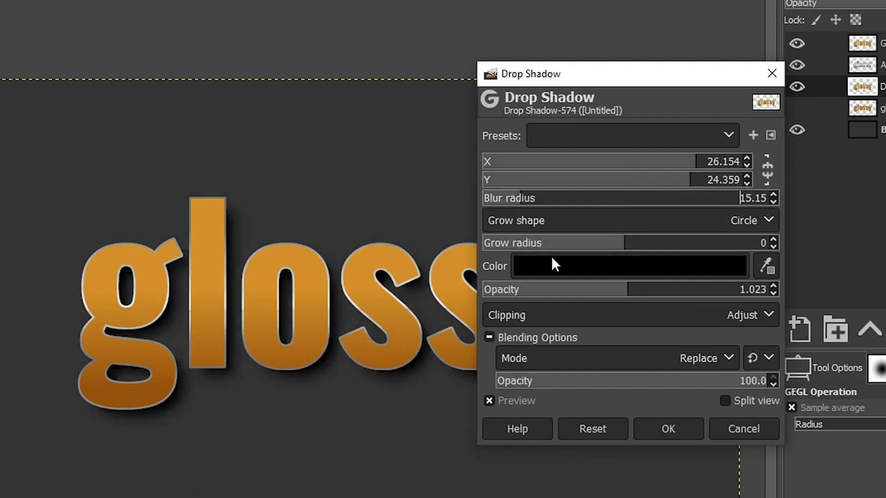
{"action": "left_click", "coordinate": [526, 204]}
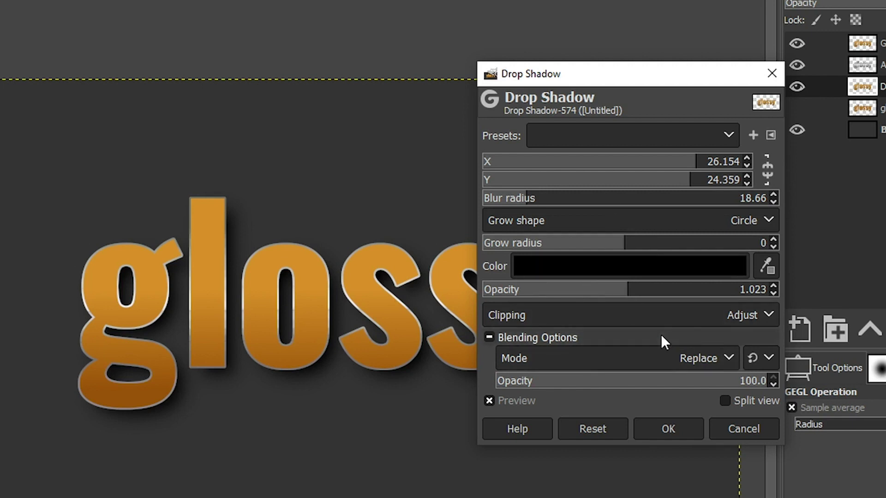
{"action": "left_click", "coordinate": [664, 427]}
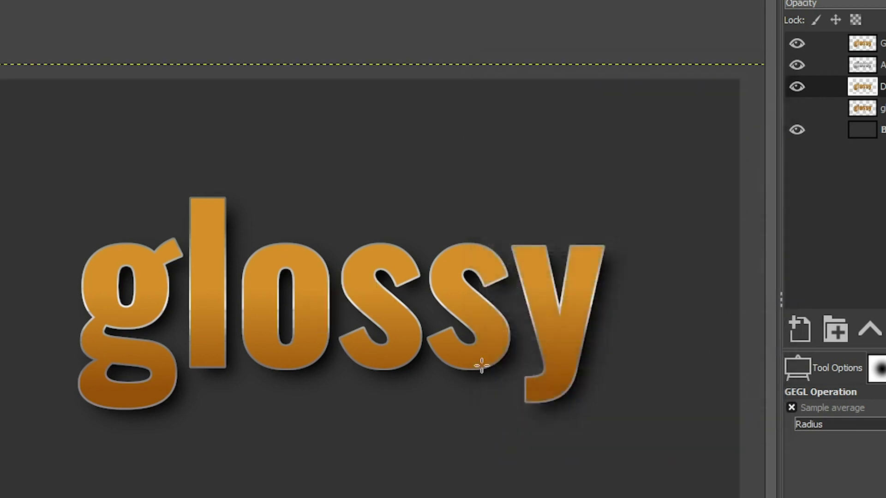
{"action": "left_click", "coordinate": [798, 86]}
Step: Compare the drop shadow on and off, then select Gradient 1's letter shapes with Alpha to Selection
{"action": "left_click", "coordinate": [798, 86]}
{"action": "left_click", "coordinate": [798, 86]}
{"action": "left_click", "coordinate": [797, 86]}
{"action": "key", "text": "Page_Up"}
{"action": "key", "text": "Page_Up"}
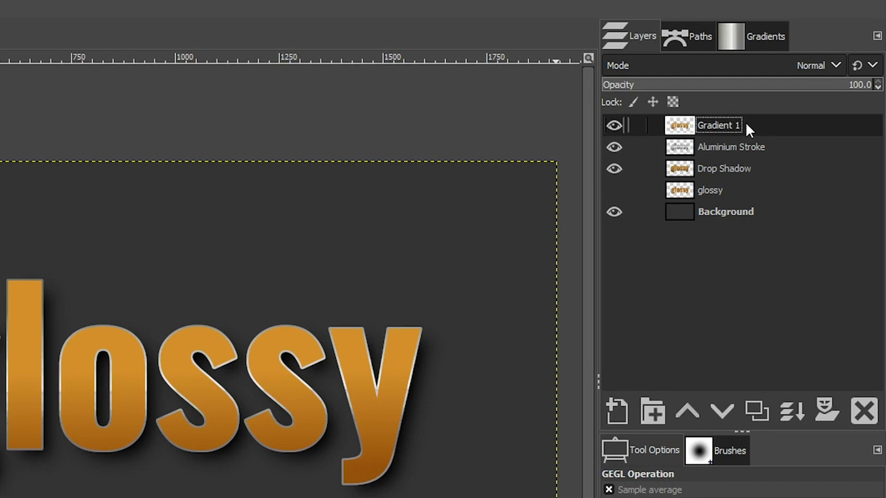
{"action": "right_click", "coordinate": [747, 123]}
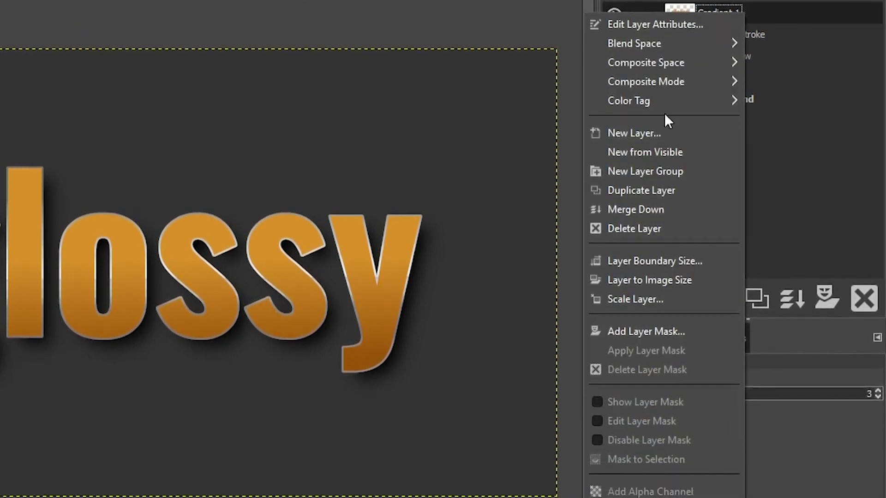
{"action": "left_click", "coordinate": [671, 467]}
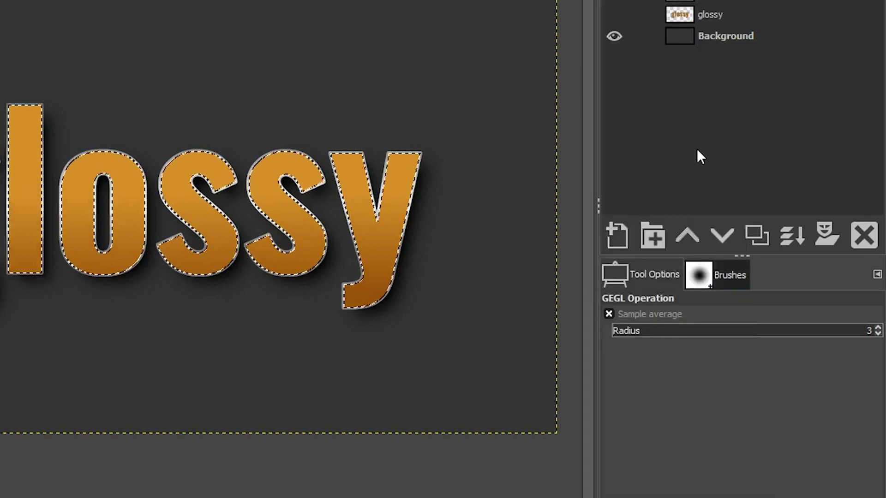
Step: Add a new transparent layer named 'Reflection'
{"action": "left_click", "coordinate": [612, 238]}
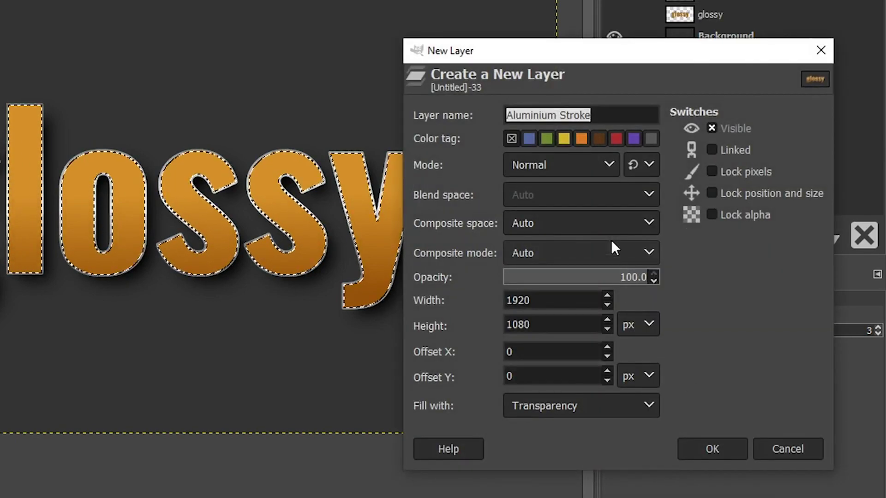
{"action": "type", "text": "R"}
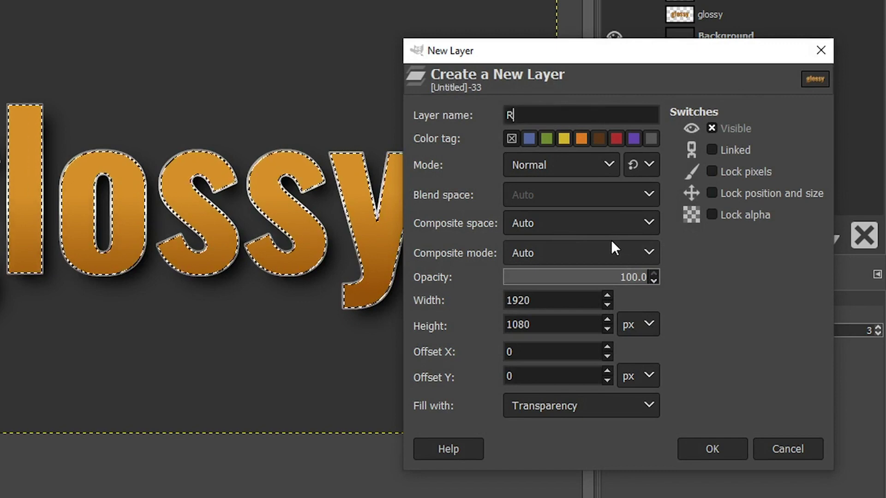
{"action": "type", "text": "eflection"}
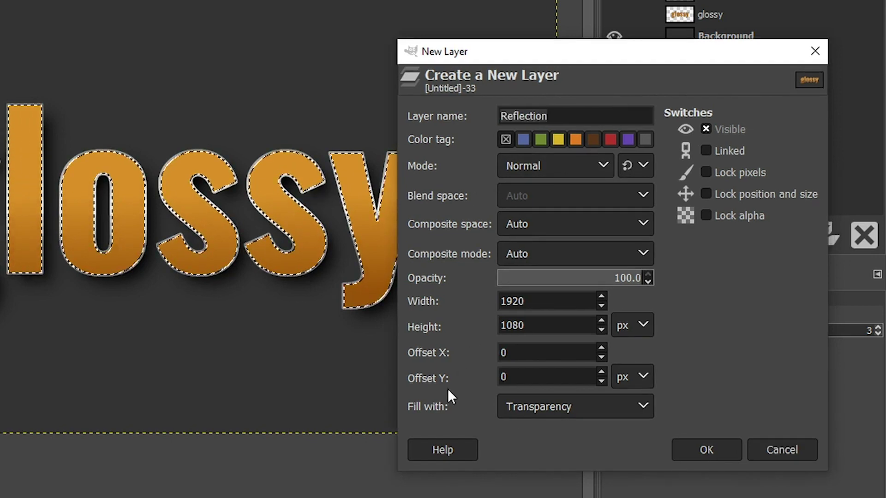
{"action": "left_click", "coordinate": [538, 411]}
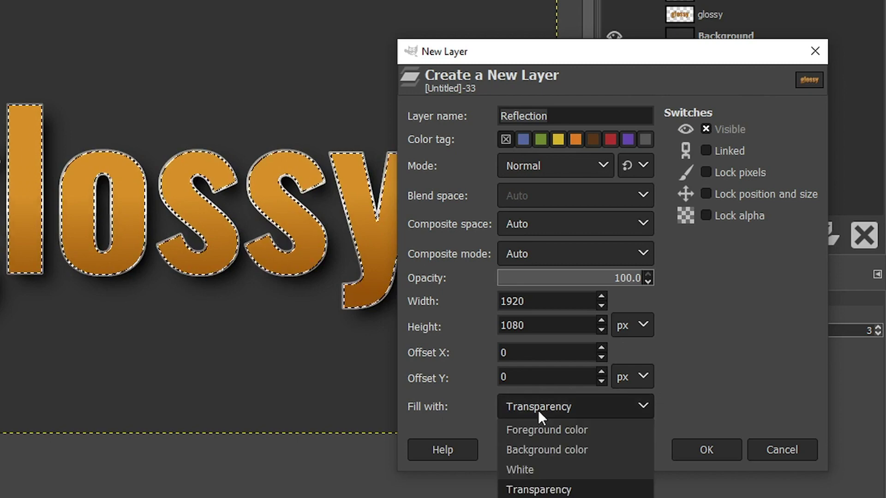
{"action": "left_click", "coordinate": [538, 411]}
{"action": "left_click", "coordinate": [718, 449]}
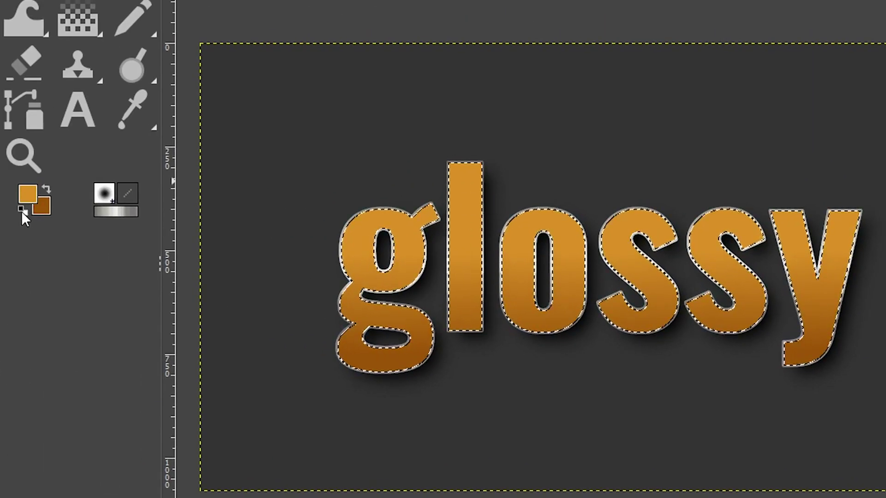
Step: Reset colours to black and white, fill the letter selection with white, and deselect
{"action": "left_click", "coordinate": [21, 211]}
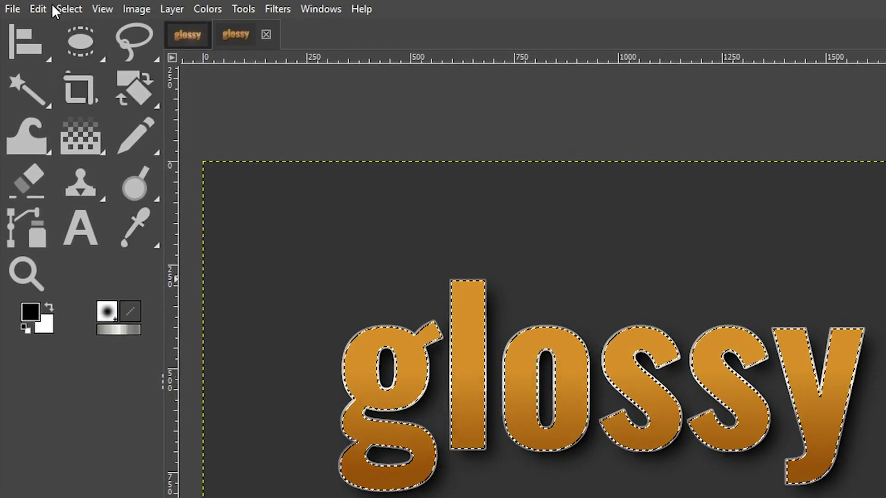
{"action": "left_click", "coordinate": [39, 8]}
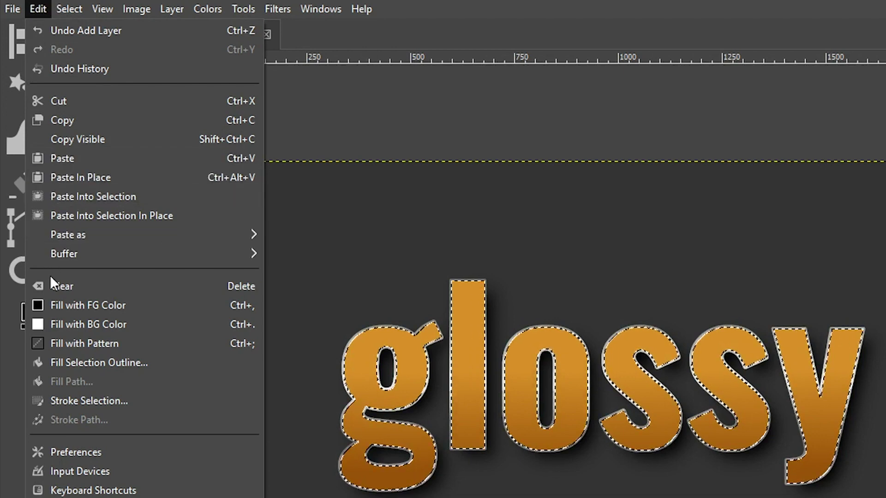
{"action": "left_click", "coordinate": [98, 324]}
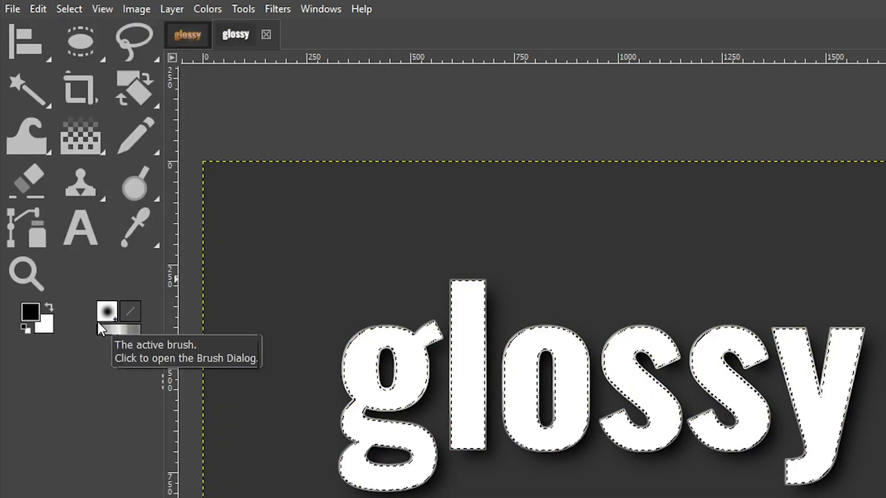
{"action": "left_click", "coordinate": [69, 8]}
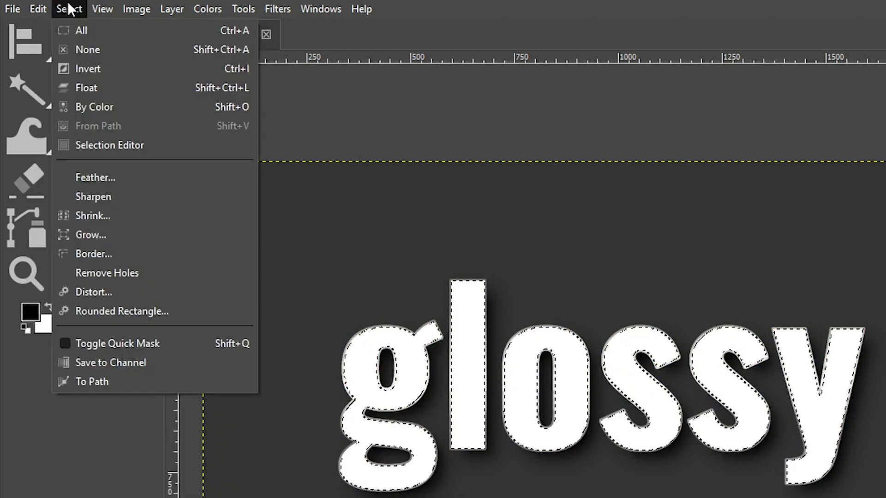
{"action": "left_click", "coordinate": [72, 50]}
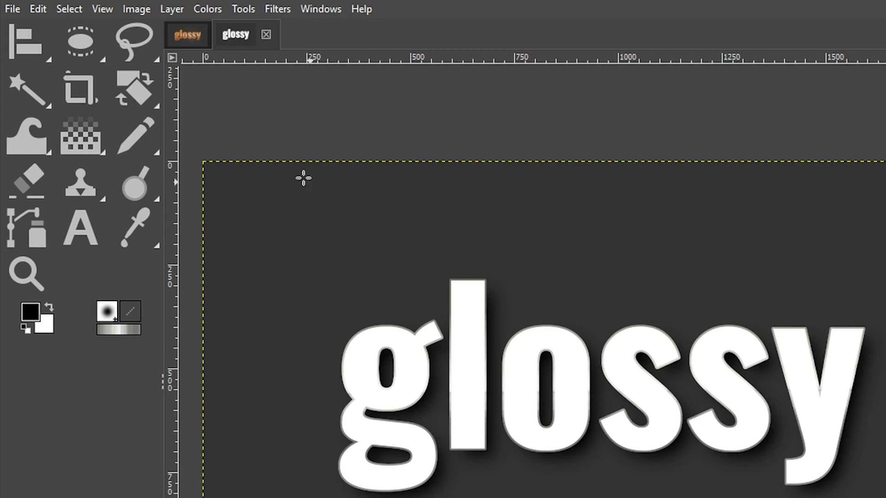
Step: Draw an elliptical selection spanning the upper half of the word
{"action": "left_click", "coordinate": [83, 30]}
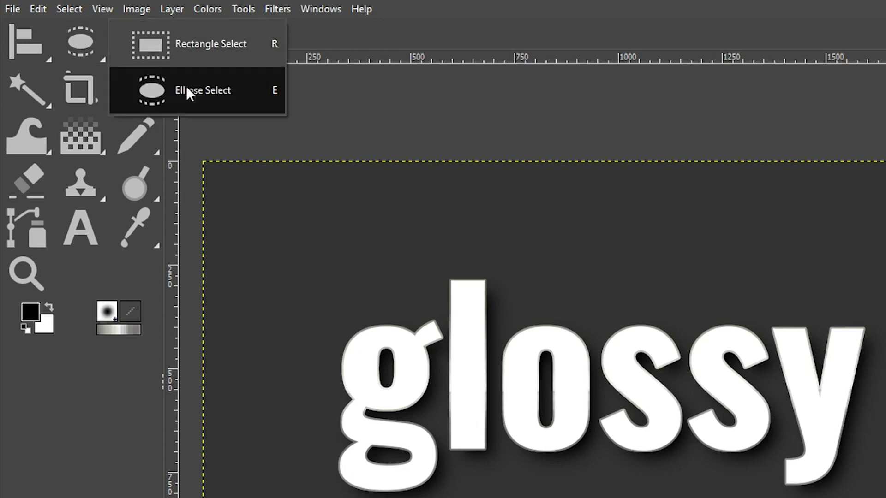
{"action": "left_click", "coordinate": [230, 90]}
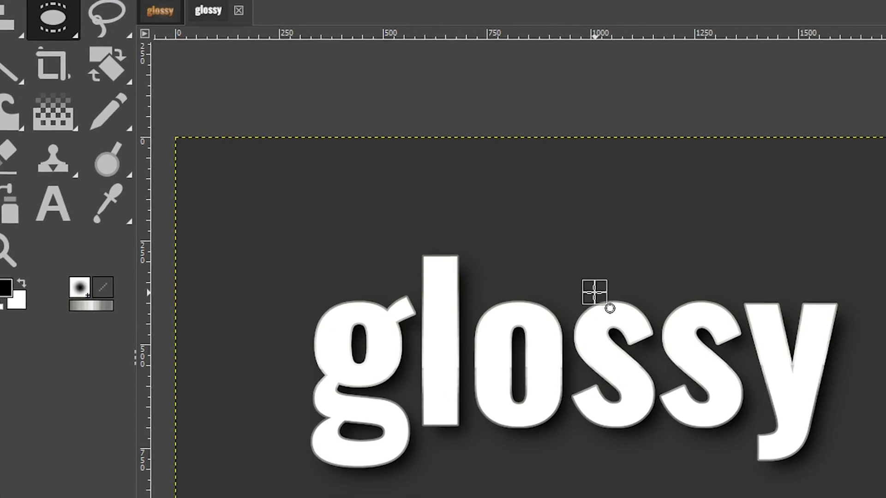
{"action": "left_click_drag", "start_coordinate": [623, 317], "coordinate": [885, 338]}
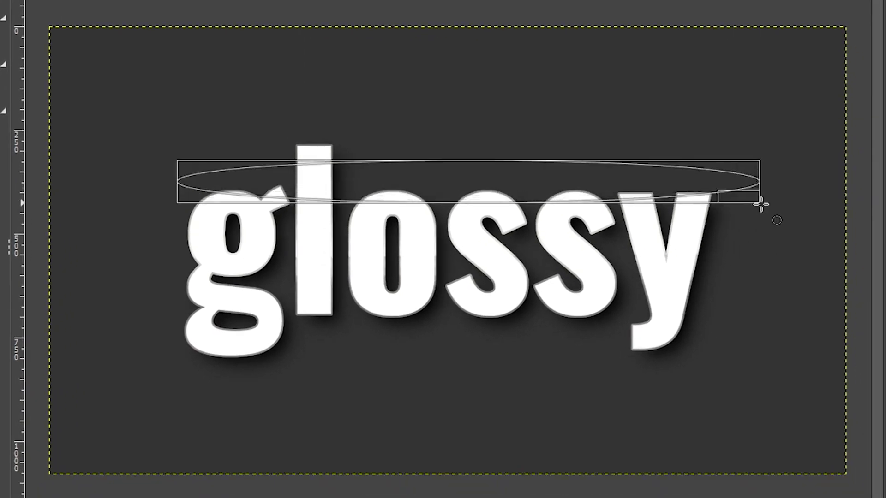
{"action": "left_click_drag", "start_coordinate": [761, 204], "coordinate": [780, 263]}
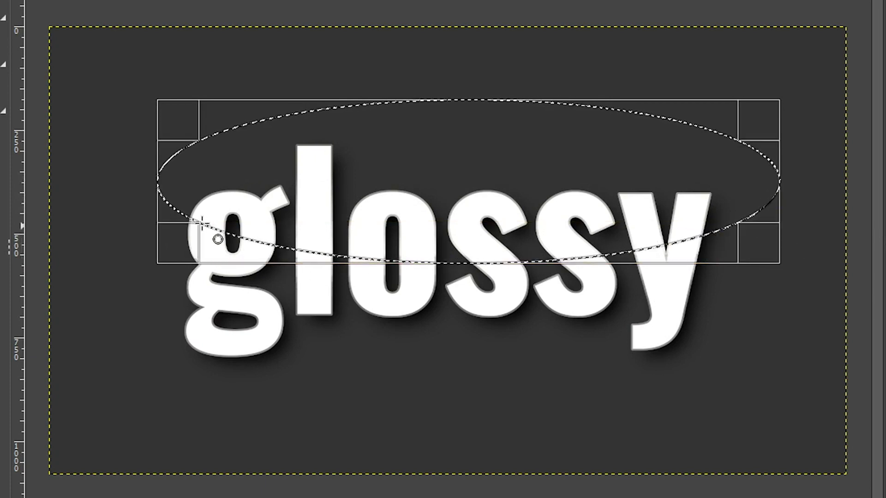
{"action": "left_click_drag", "start_coordinate": [218, 223], "coordinate": [633, 279]}
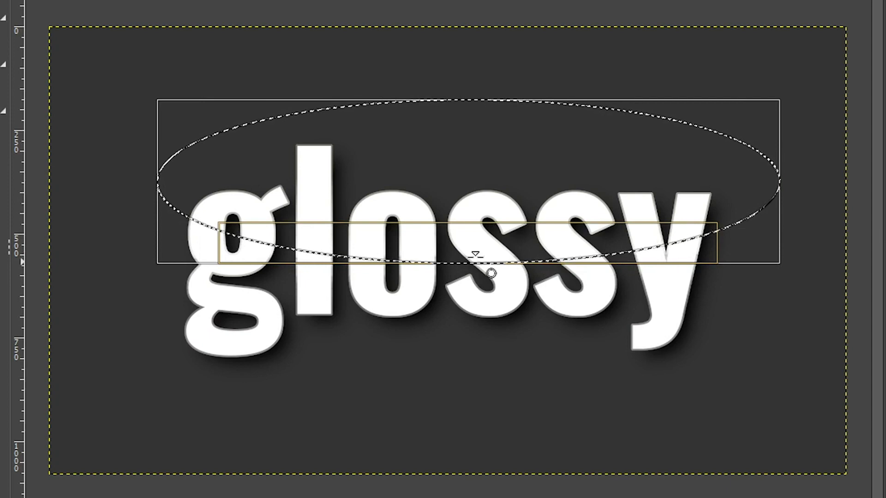
{"action": "left_click_drag", "start_coordinate": [475, 262], "coordinate": [476, 257]}
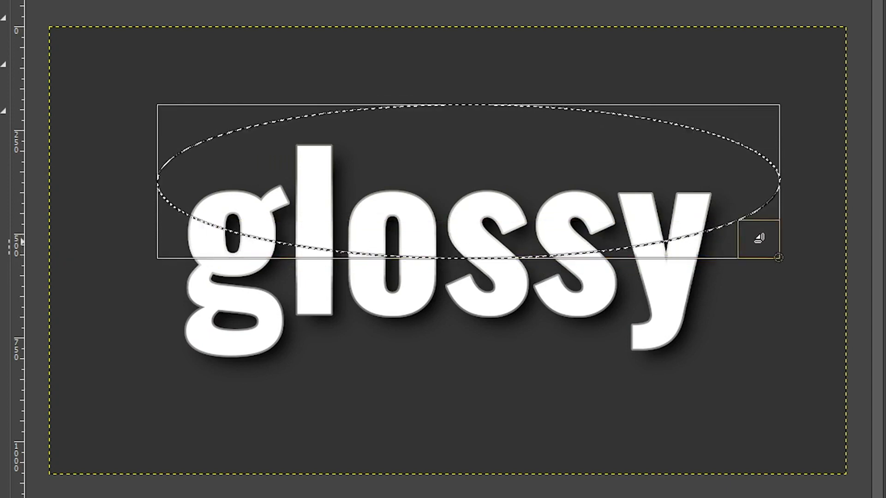
{"action": "left_click_drag", "start_coordinate": [777, 256], "coordinate": [789, 271]}
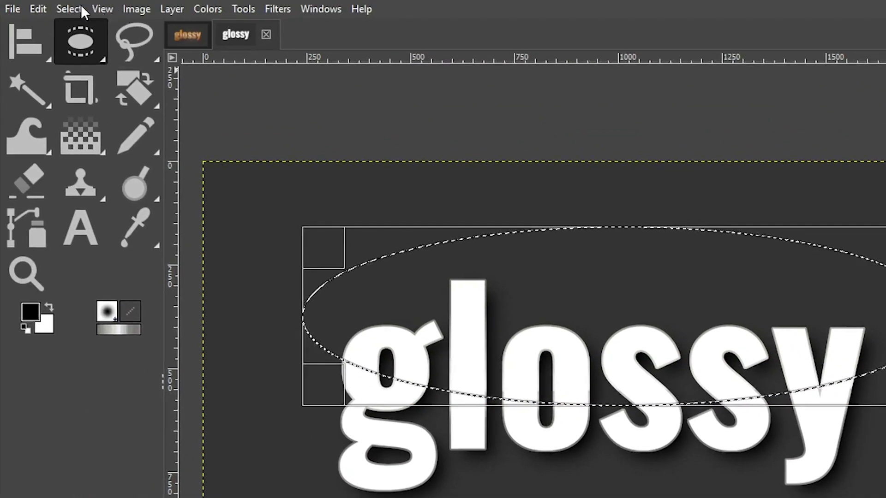
Step: Invert the ellipse selection, delete the white outside it, and clear the selection
{"action": "left_click", "coordinate": [81, 4]}
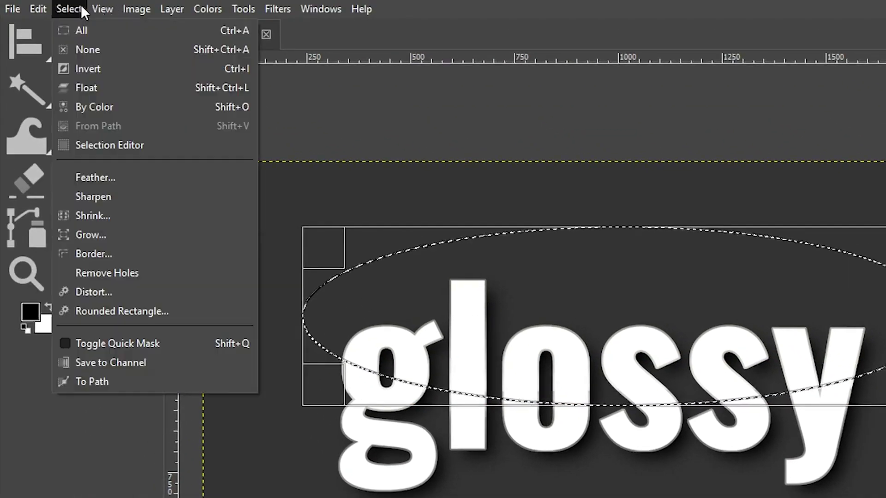
{"action": "left_click", "coordinate": [70, 67]}
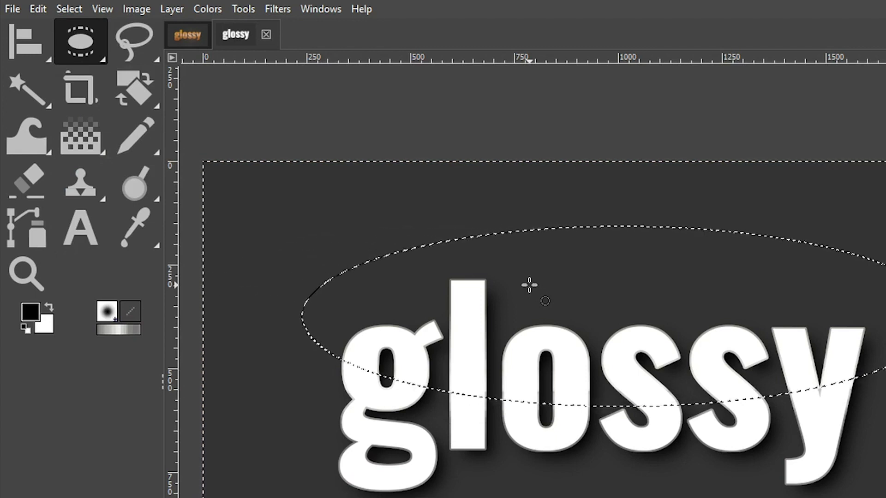
{"action": "key", "text": "Delete"}
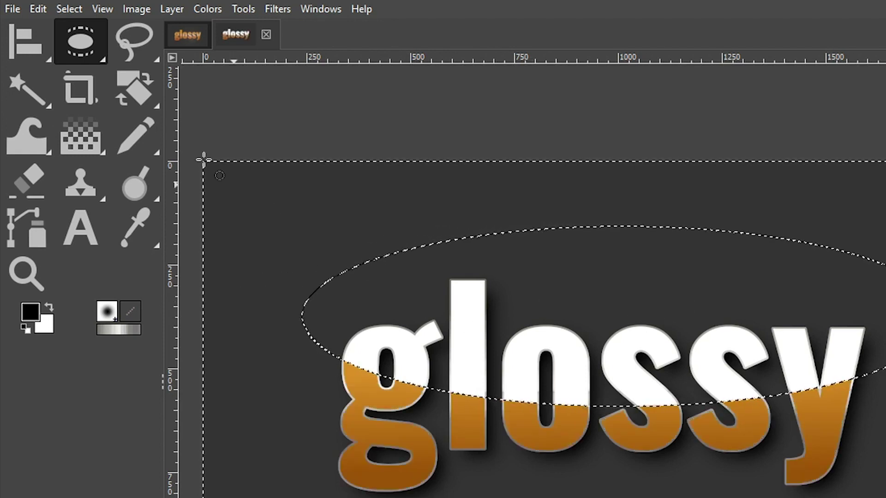
{"action": "left_click", "coordinate": [84, 9]}
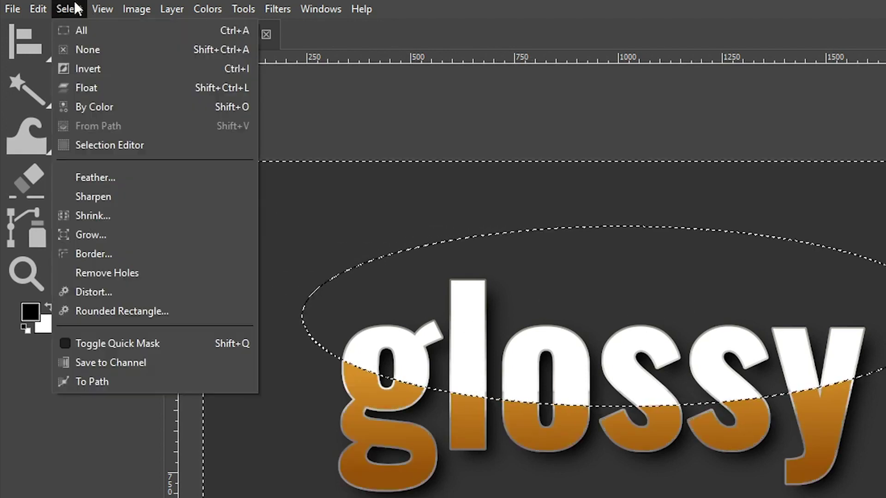
{"action": "left_click", "coordinate": [88, 49]}
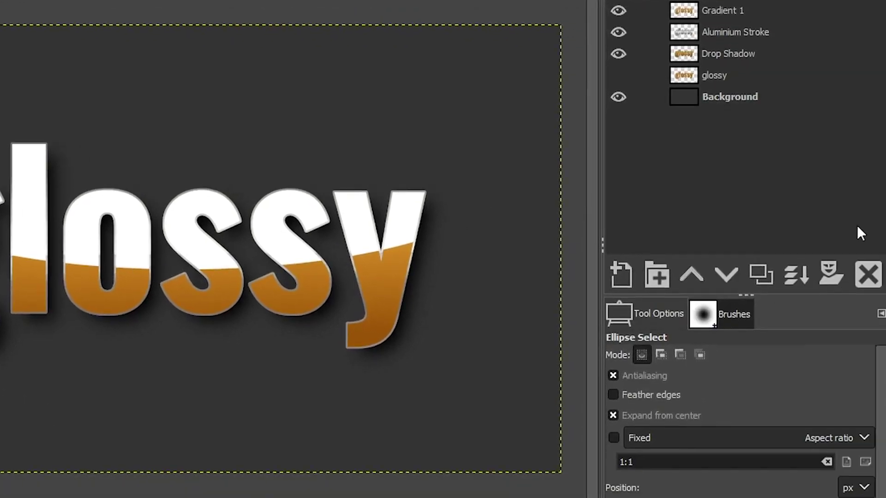
Step: Add a white layer mask to Reflection and draw a vertical FG to BG (RGB) gradient on it
{"action": "left_click", "coordinate": [829, 270]}
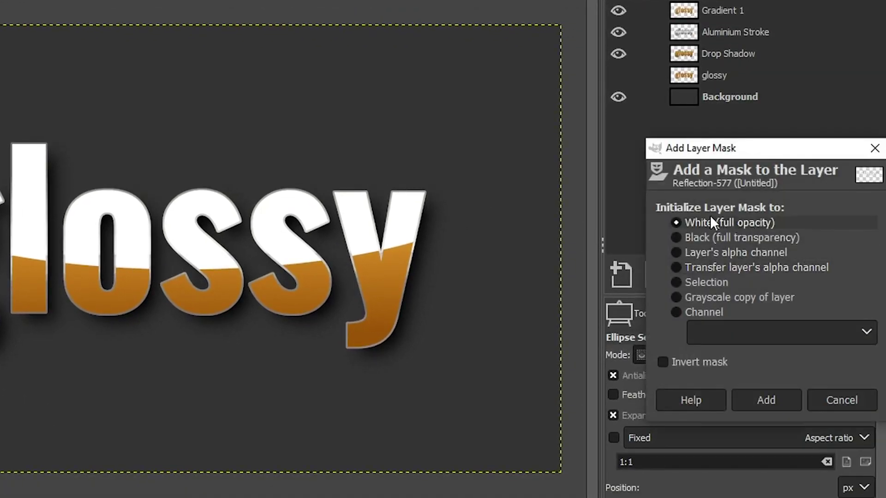
{"action": "left_click", "coordinate": [764, 400]}
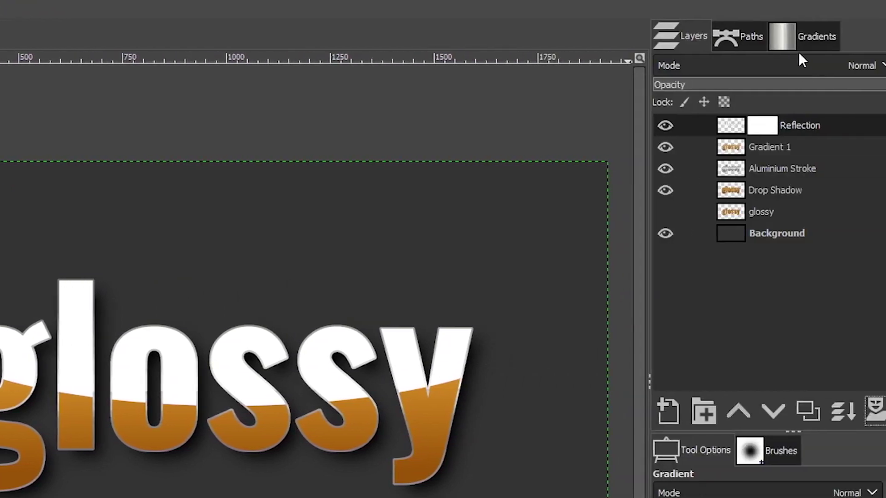
{"action": "left_click", "coordinate": [796, 37]}
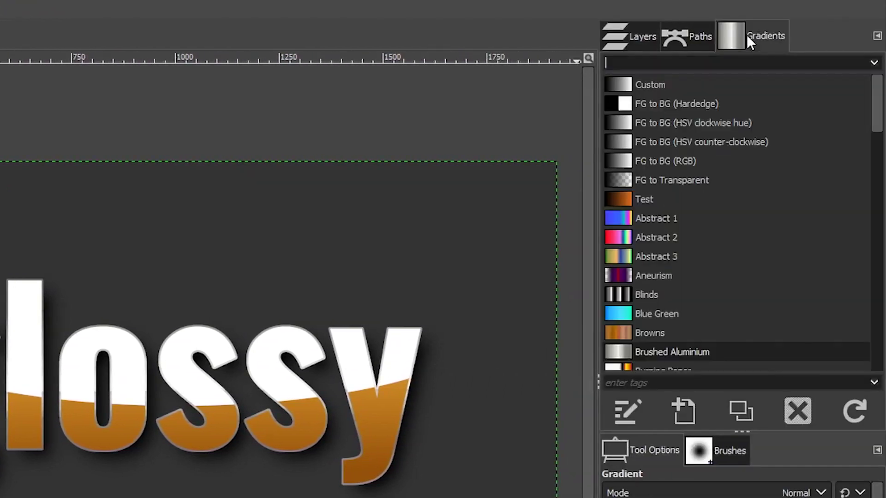
{"action": "left_click", "coordinate": [658, 162]}
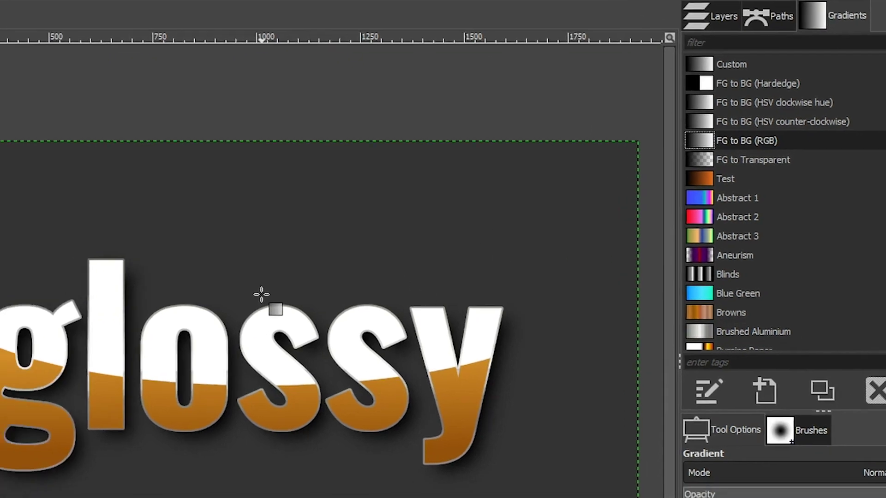
{"action": "left_click_drag", "start_coordinate": [177, 319], "coordinate": [176, 430]}
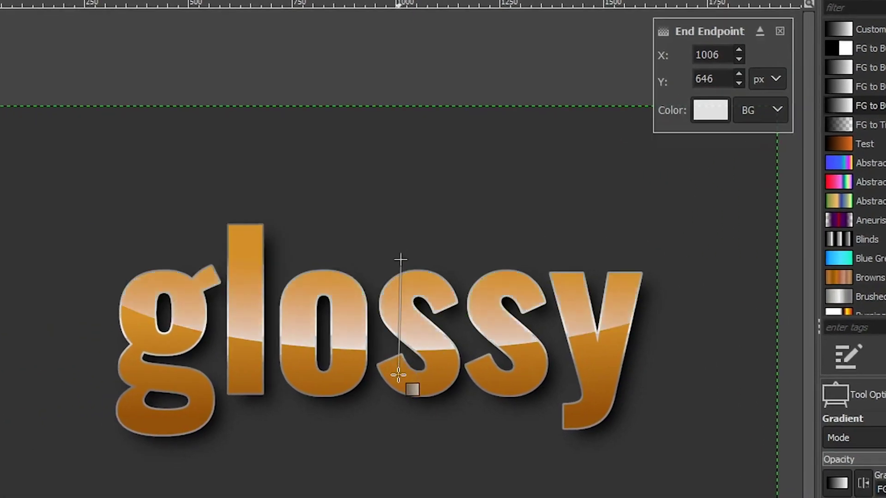
{"action": "left_click_drag", "start_coordinate": [399, 374], "coordinate": [402, 387]}
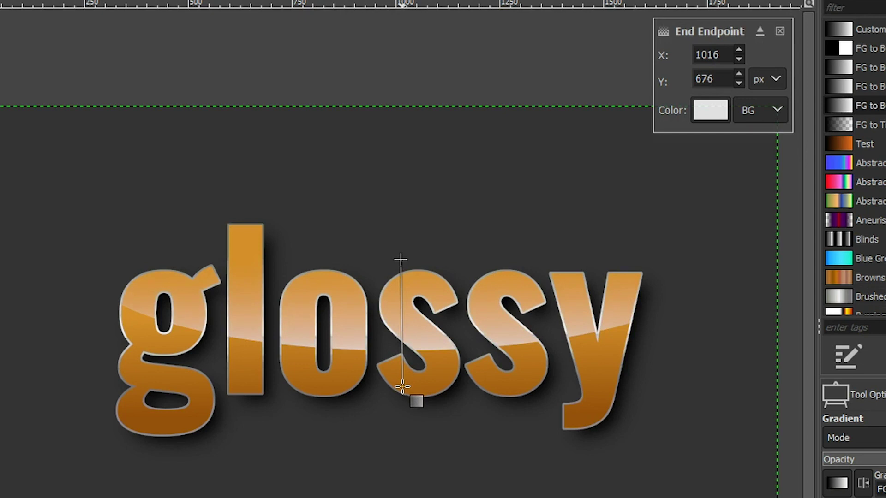
{"action": "left_click_drag", "start_coordinate": [403, 387], "coordinate": [401, 390]}
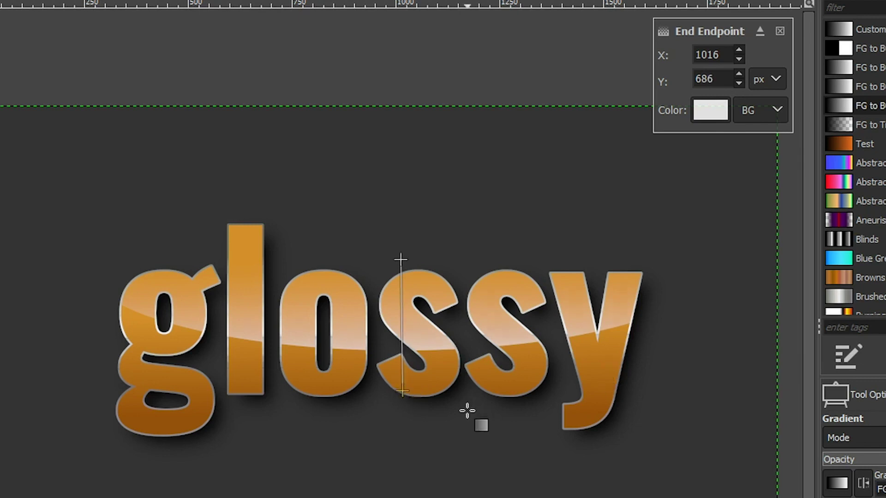
{"action": "key", "text": "Return"}
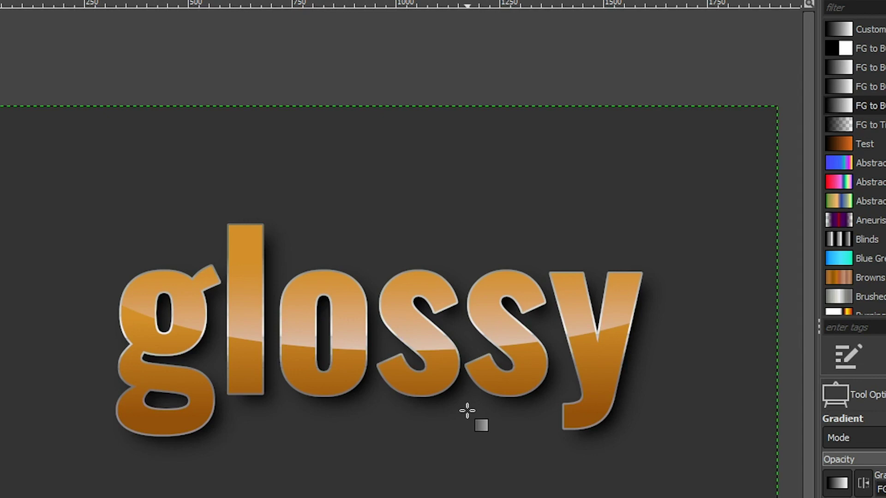
{"action": "left_click", "coordinate": [844, 0]}
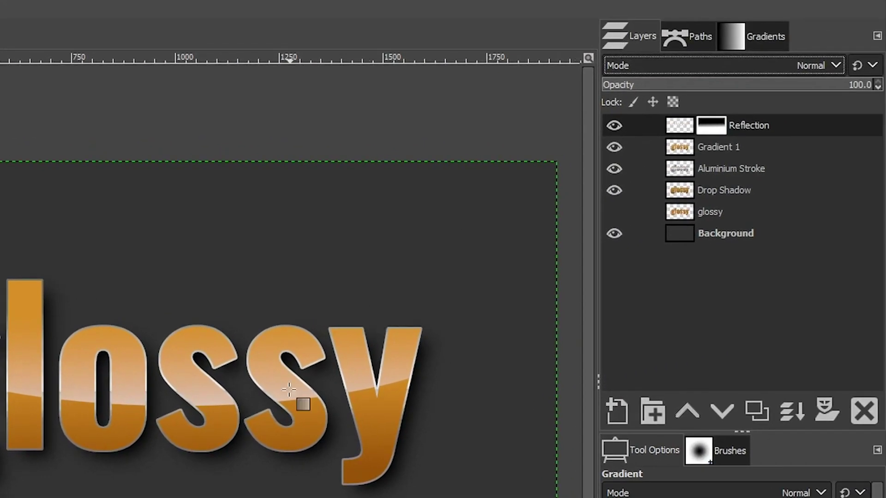
Step: Drop the Reflection layer's opacity slider from 100 to 78.0
{"action": "left_click", "coordinate": [831, 89]}
{"action": "left_click", "coordinate": [813, 89]}
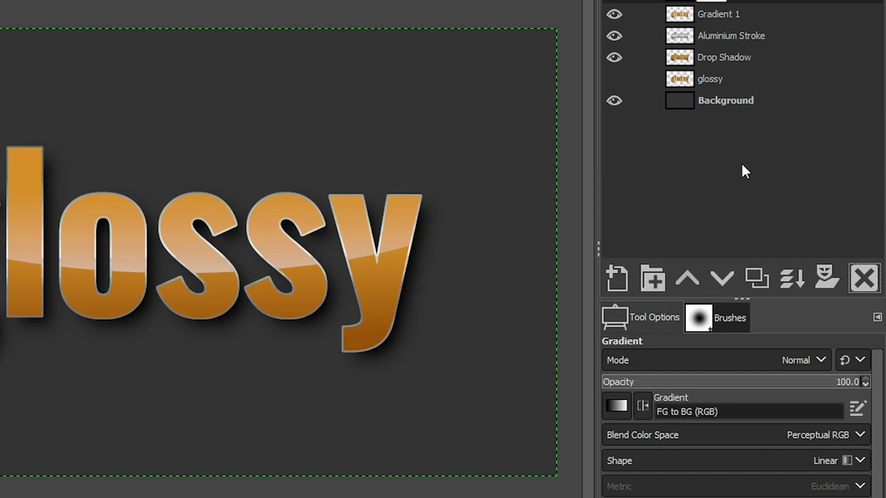
Step: Add a foreground-filled black layer named 'Lens Flare' and set its opacity to 53.2
{"action": "left_click", "coordinate": [618, 273]}
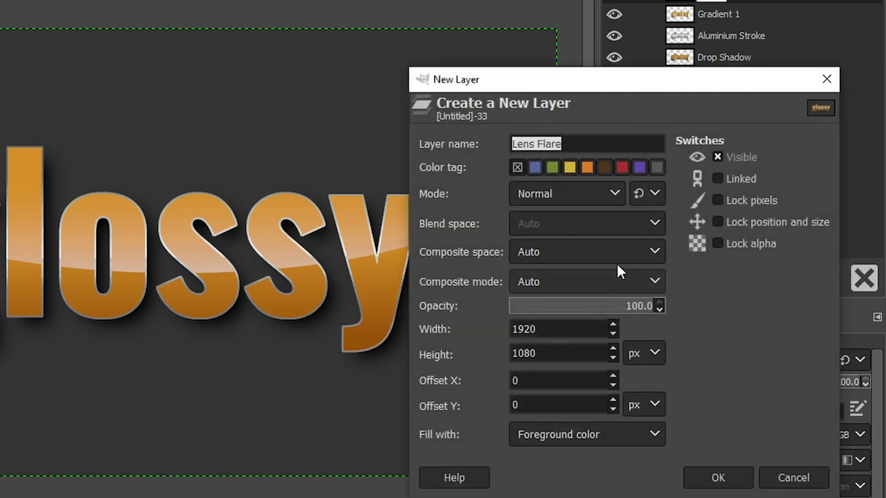
{"action": "left_click", "coordinate": [590, 140]}
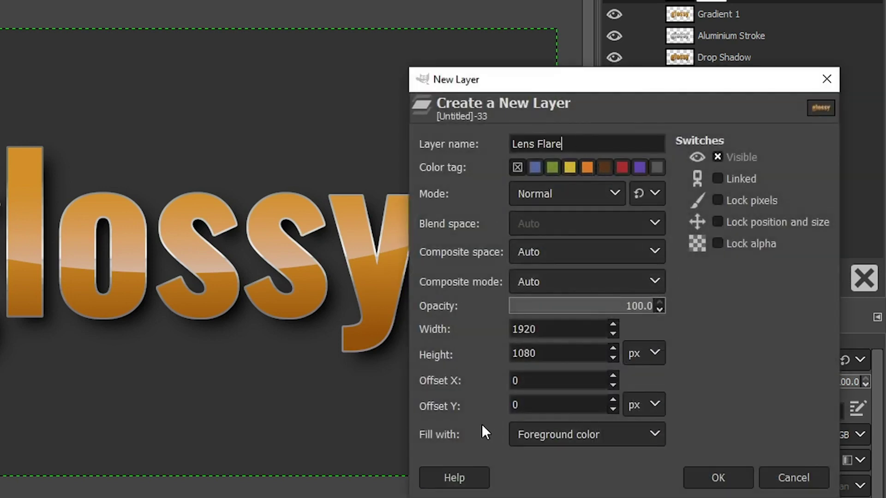
{"action": "left_click", "coordinate": [517, 441]}
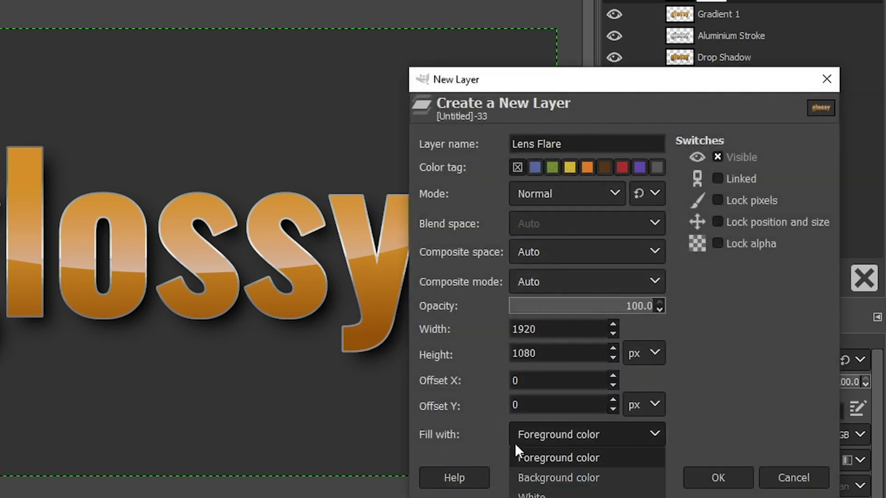
{"action": "left_click", "coordinate": [556, 458]}
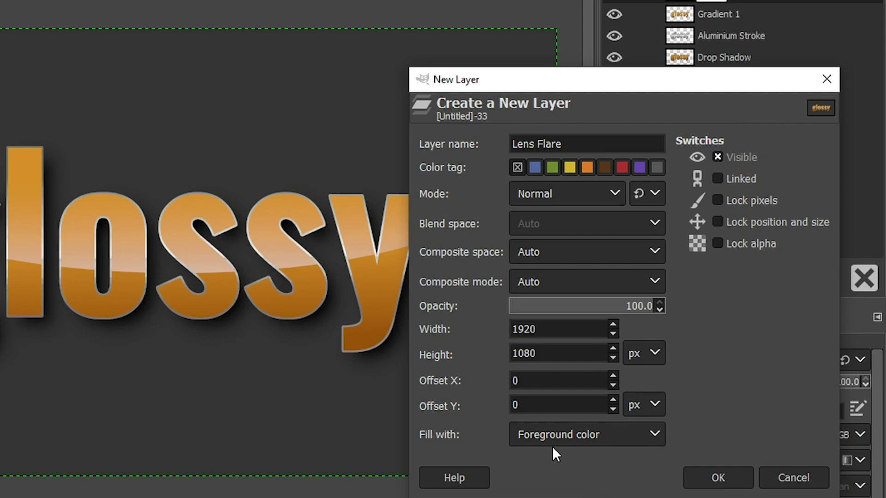
{"action": "left_click", "coordinate": [736, 477]}
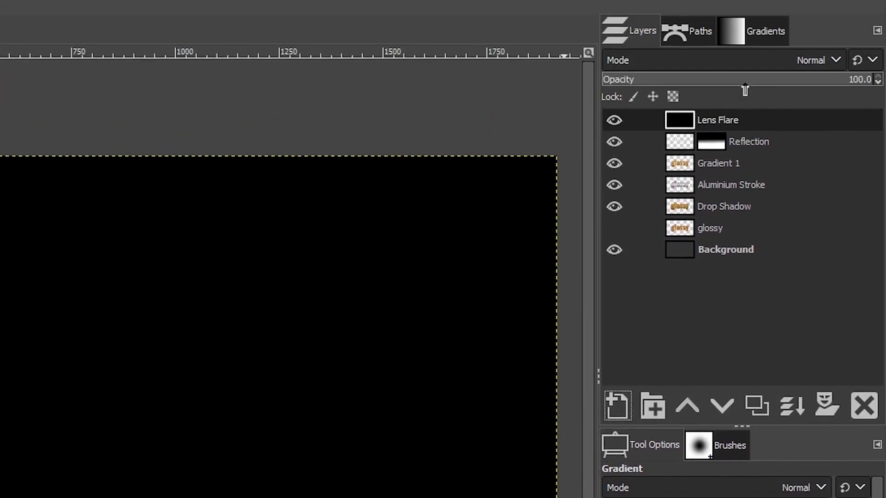
{"action": "left_click", "coordinate": [746, 87]}
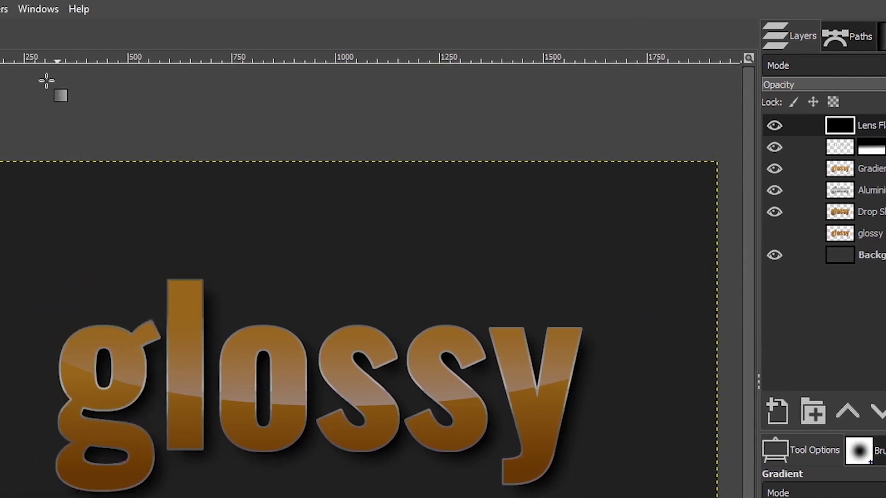
Step: Open Filters > Light and Shadow > Lens Flare and move its dialog away from the text
{"action": "left_click", "coordinate": [16, 9]}
{"action": "mouse_move", "coordinate": [59, 178]}
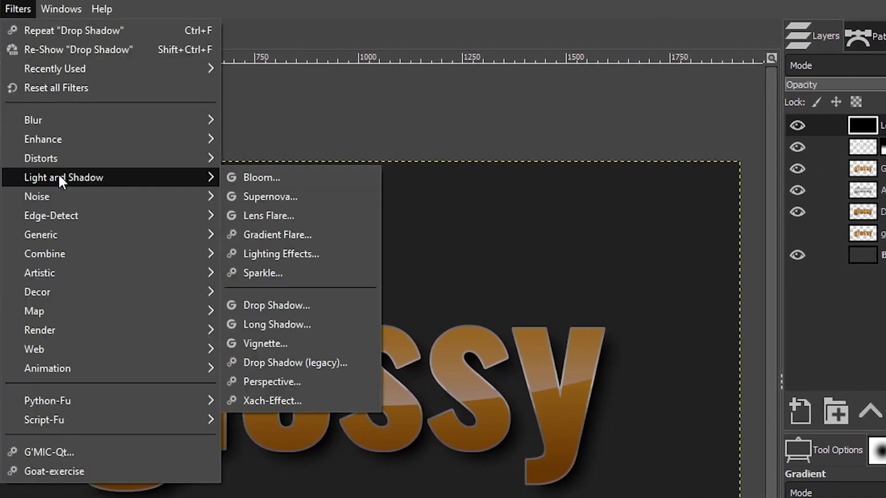
{"action": "left_click", "coordinate": [269, 216]}
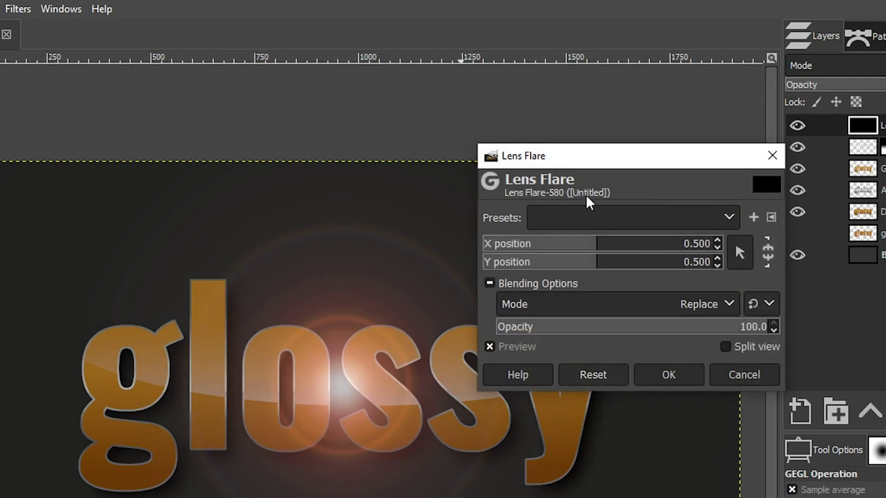
{"action": "left_click_drag", "start_coordinate": [593, 156], "coordinate": [517, 56]}
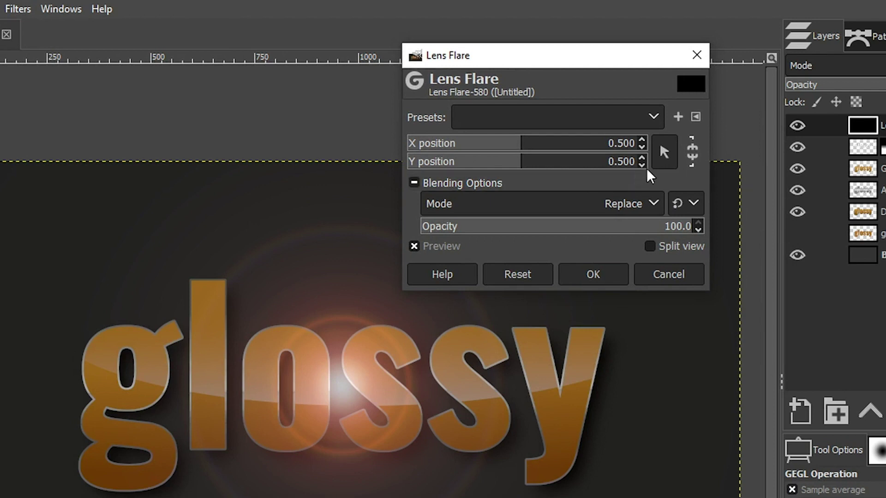
Step: Centre the flare at X 0.638, Y 0.554, keeping it near full strength
{"action": "left_click", "coordinate": [693, 156]}
{"action": "left_click", "coordinate": [693, 153]}
{"action": "left_click_drag", "start_coordinate": [524, 149], "coordinate": [551, 147]}
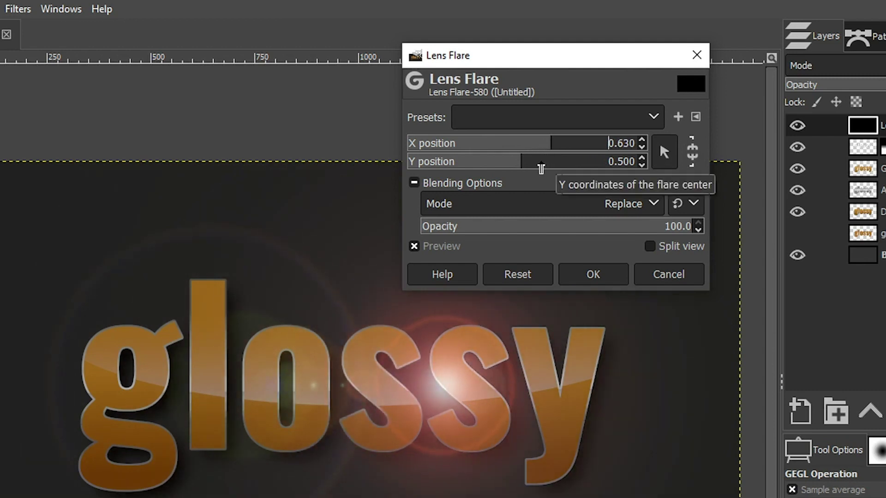
{"action": "left_click_drag", "start_coordinate": [542, 169], "coordinate": [554, 166]}
{"action": "left_click", "coordinate": [554, 151]}
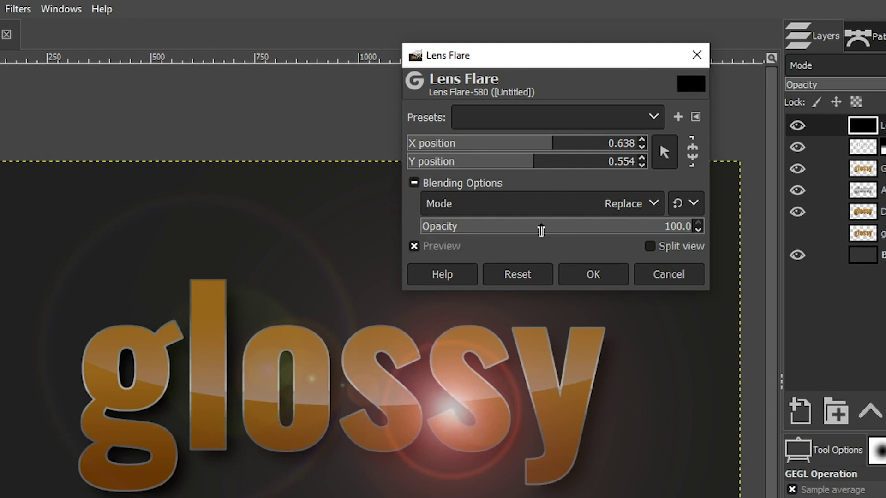
{"action": "left_click", "coordinate": [541, 227]}
{"action": "left_click_drag", "start_coordinate": [540, 235], "coordinate": [703, 229]}
Step: Apply the lens flare and set the Lens Flare layer to 100 opacity
{"action": "left_click", "coordinate": [593, 275]}
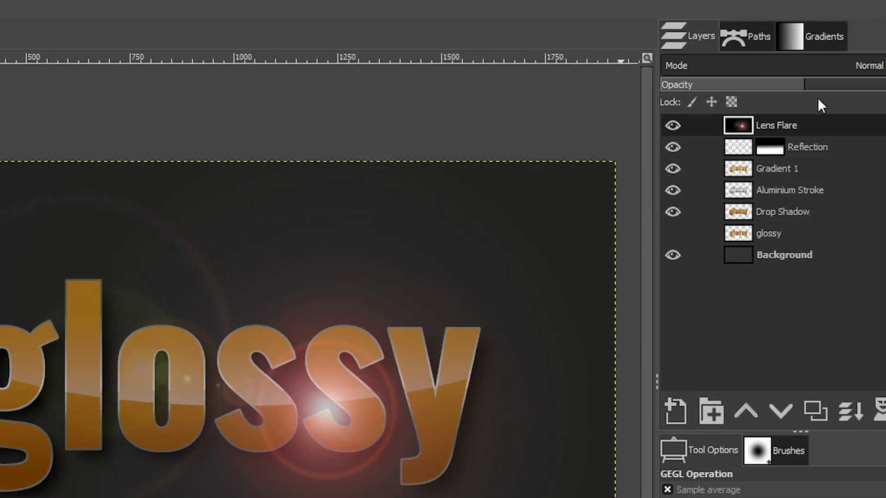
{"action": "left_click_drag", "start_coordinate": [885, 88], "coordinate": [885, 87]}
{"action": "left_click_drag", "start_coordinate": [748, 88], "coordinate": [871, 97]}
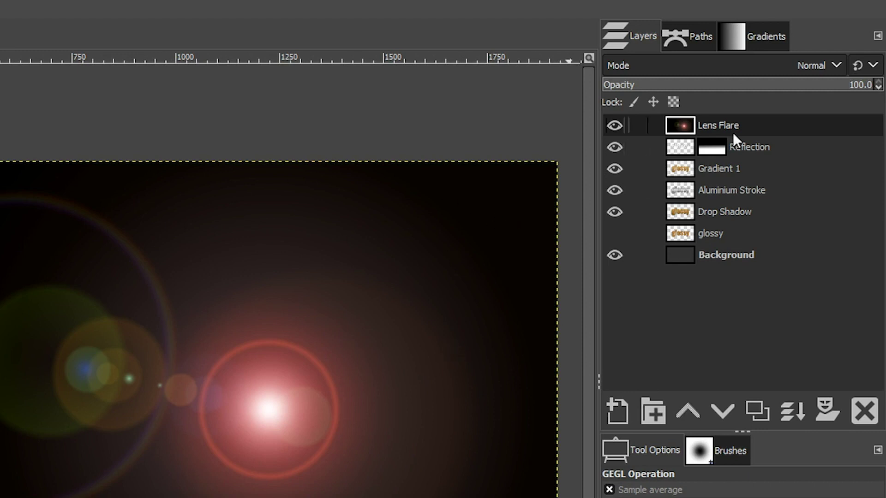
Step: Blend the Lens Flare layer in Screen mode at 11.0 opacity
{"action": "left_click", "coordinate": [768, 64]}
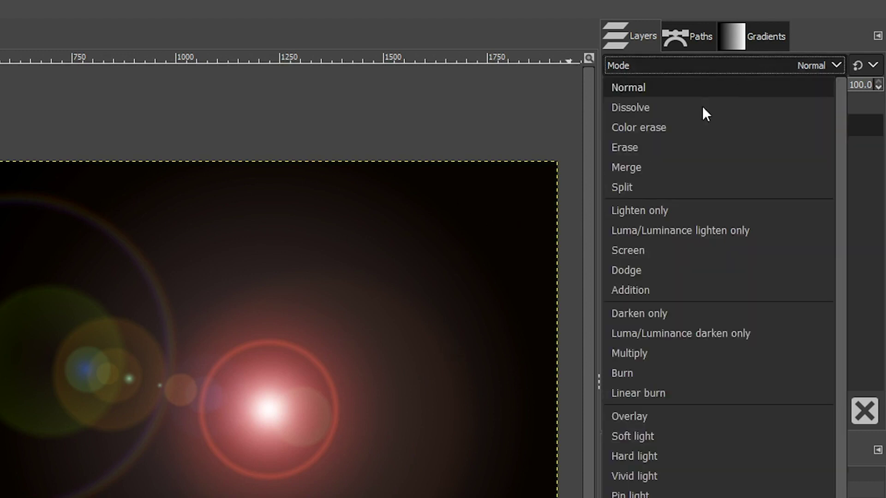
{"action": "left_click", "coordinate": [655, 251]}
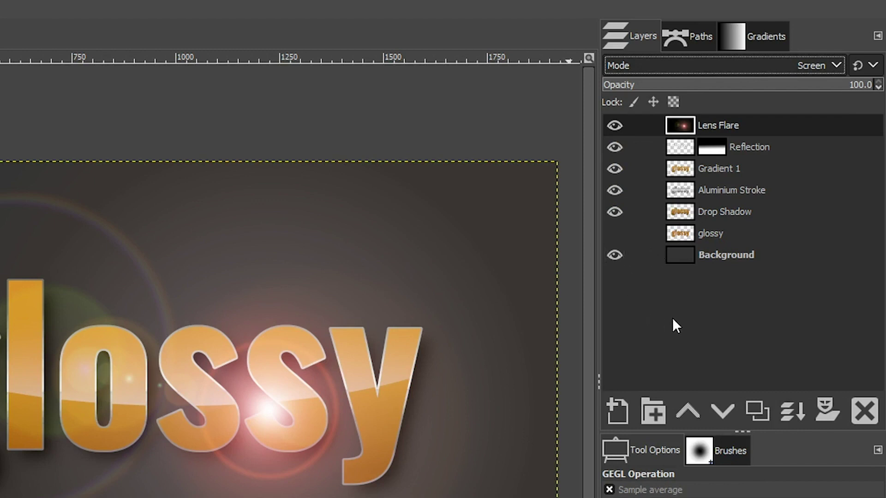
{"action": "left_click", "coordinate": [671, 87]}
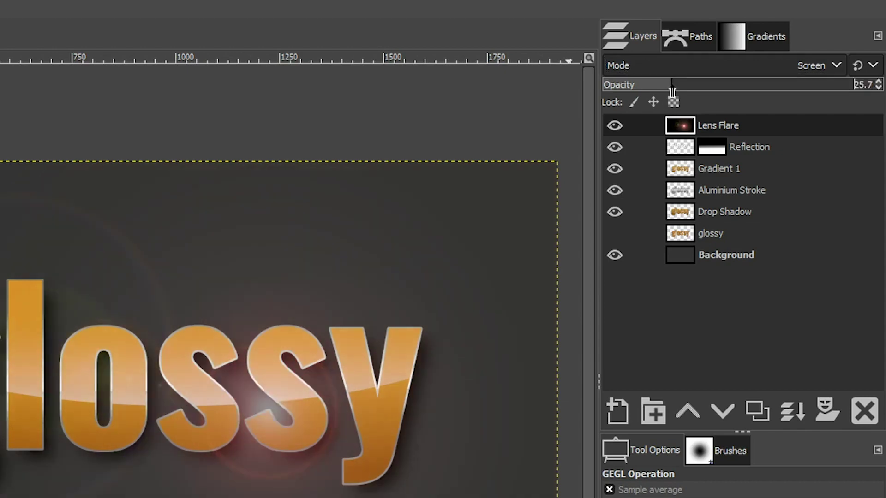
{"action": "left_click_drag", "start_coordinate": [672, 88], "coordinate": [629, 86]}
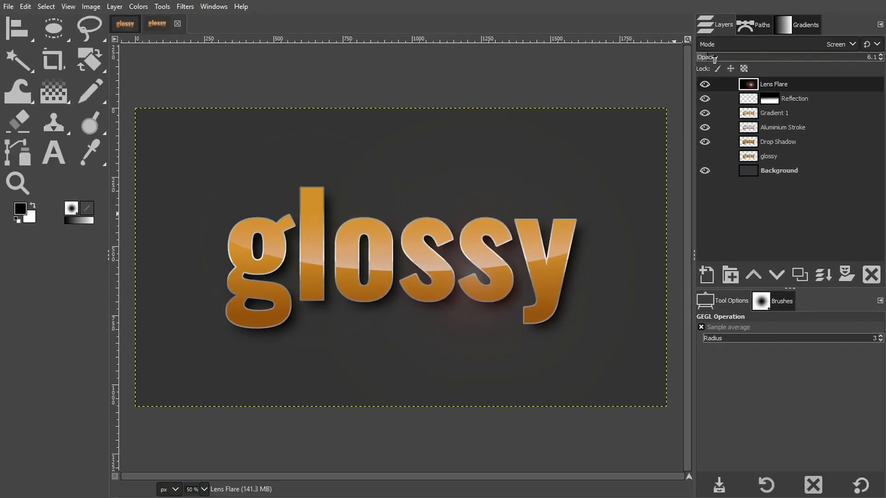
{"action": "left_click_drag", "start_coordinate": [714, 58], "coordinate": [718, 59]}
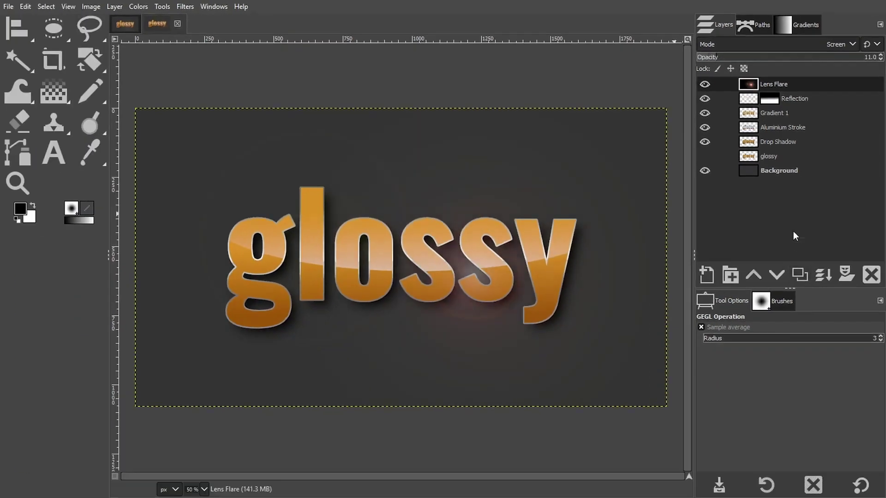